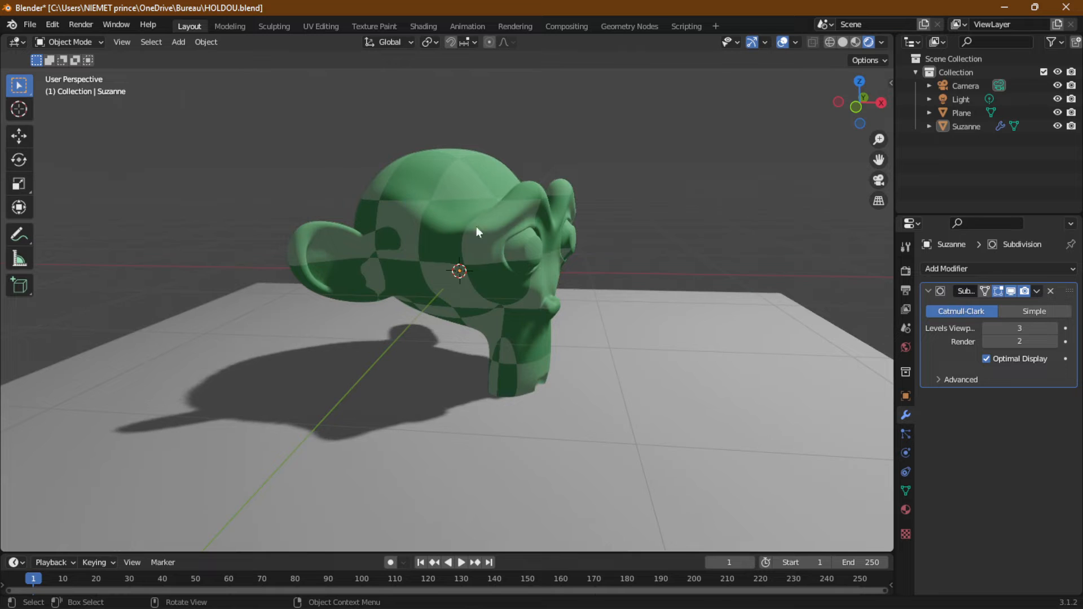
pyautogui.scroll(3, 442, 234)
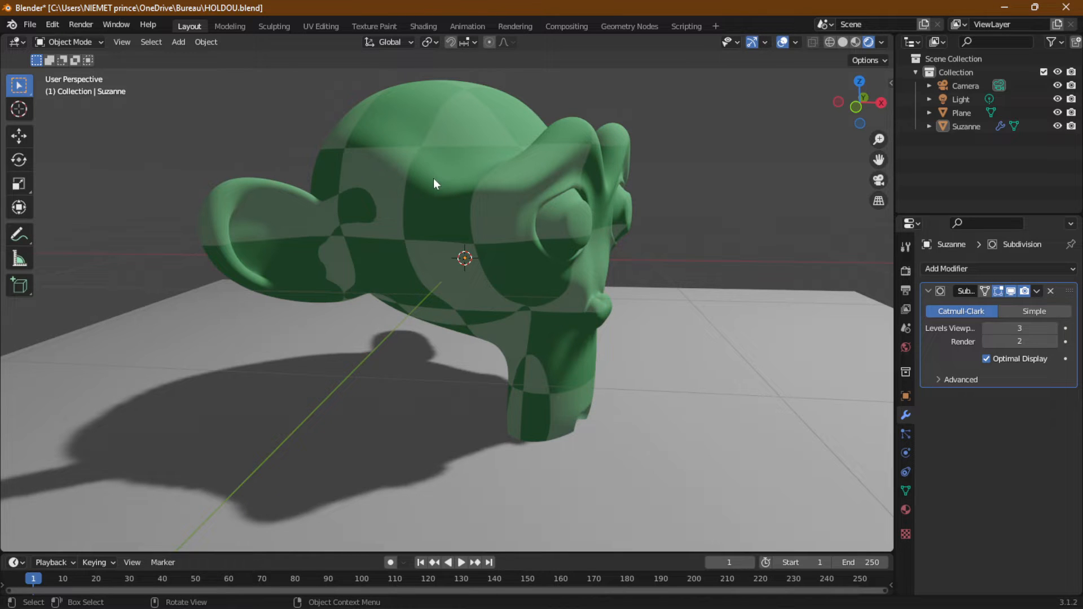
pyautogui.scroll(-4, 451, 195)
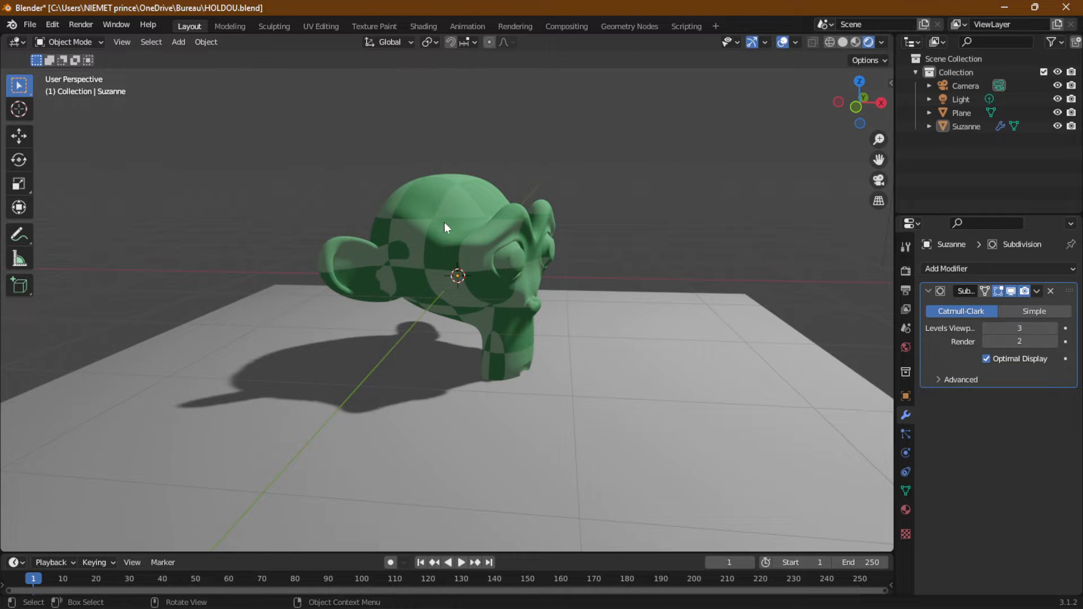
pyautogui.scroll(2, 445, 252)
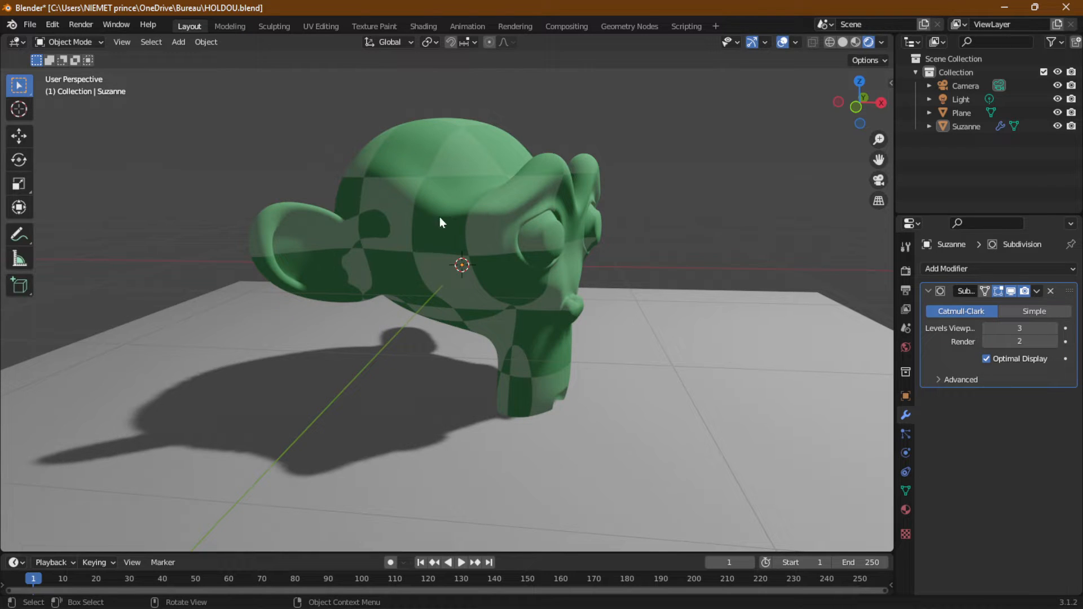
# Switch to the camera view of the monkey head and render the current frame as a still image.
pyautogui.click(81, 25)
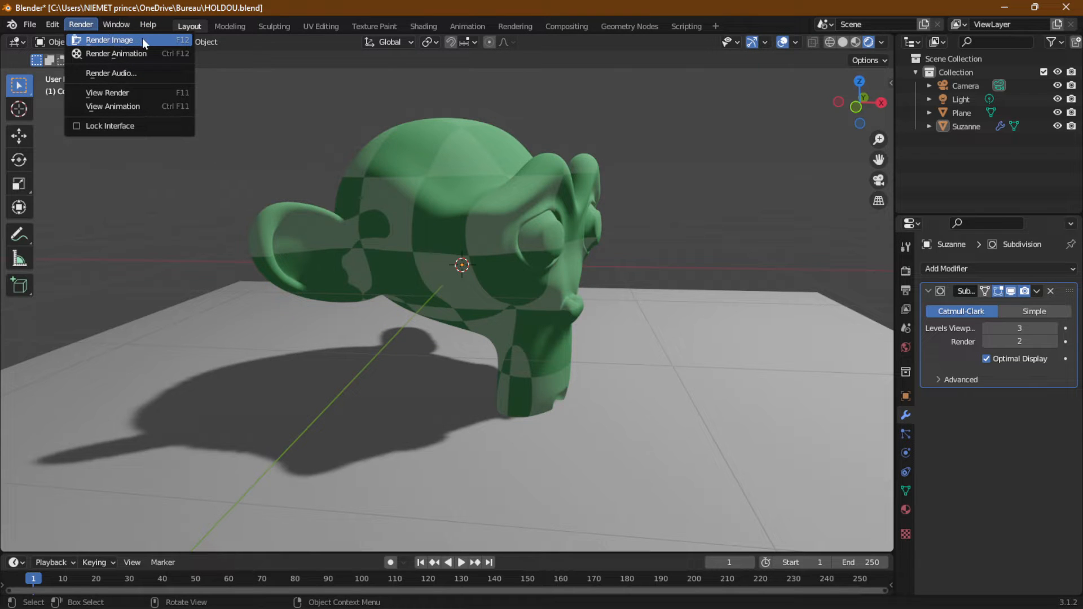
pyautogui.click(879, 179)
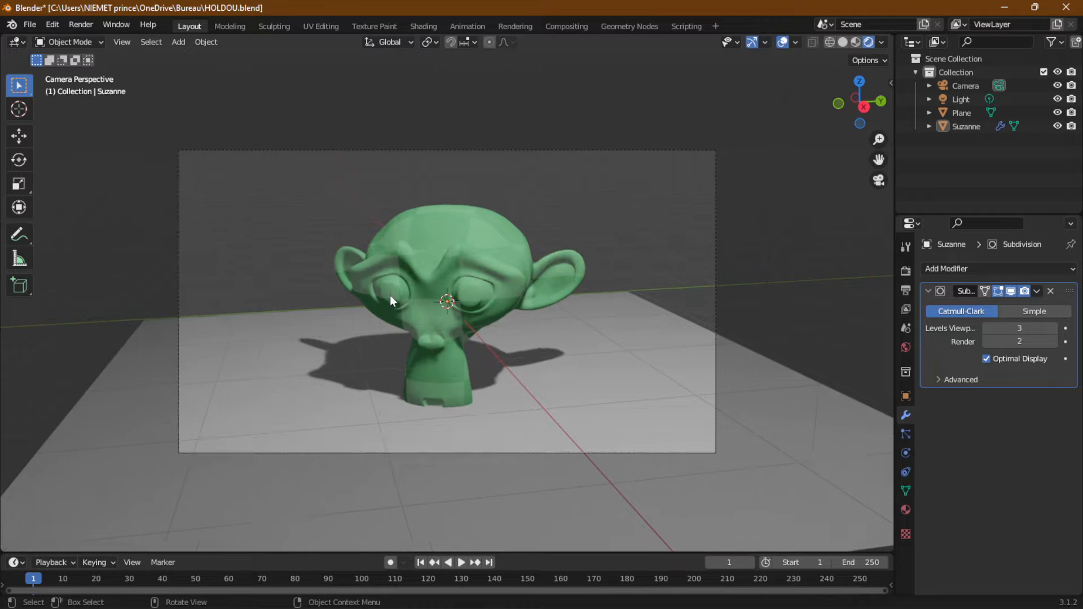
pyautogui.scroll(4, 390, 295)
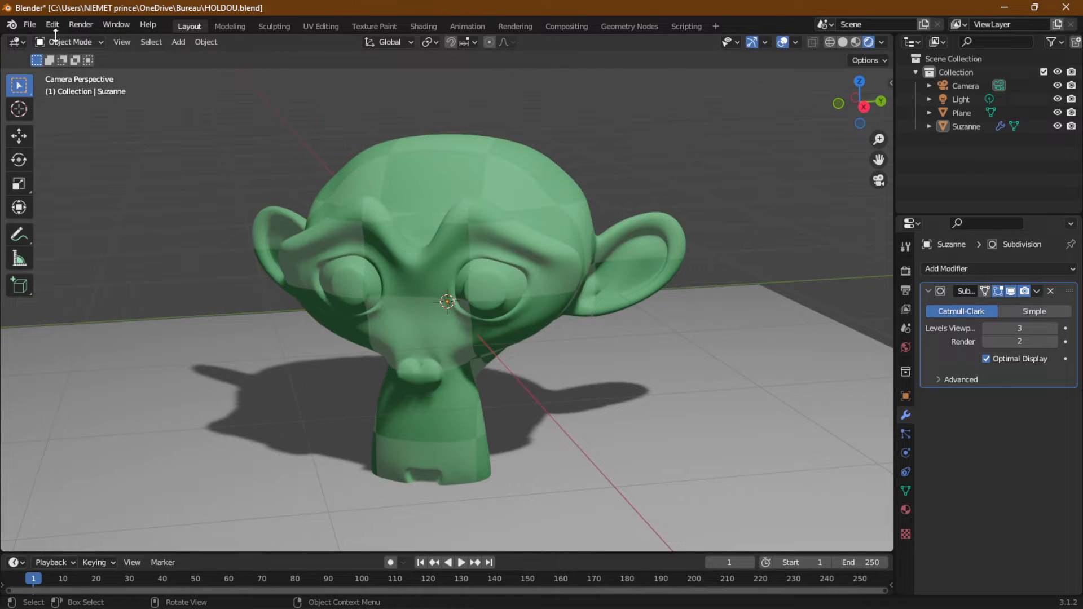
pyautogui.click(78, 24)
pyautogui.click(143, 40)
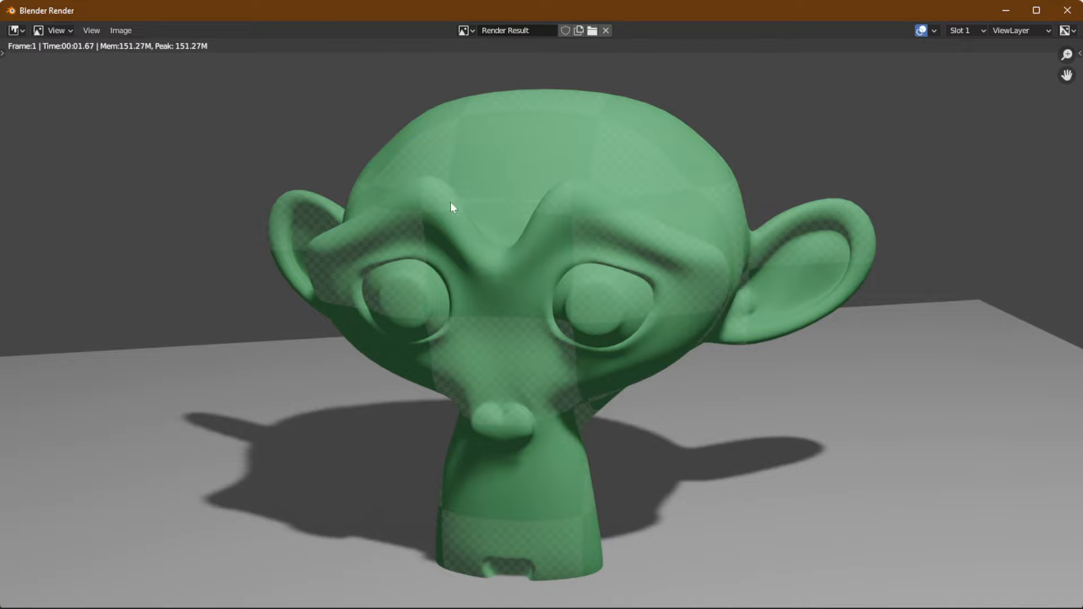
# Save the rendered image as untitled.png in New Folder, overwriting the existing file, and close the render window.
pyautogui.scroll(-3, 509, 248)
pyautogui.scroll(2, 509, 248)
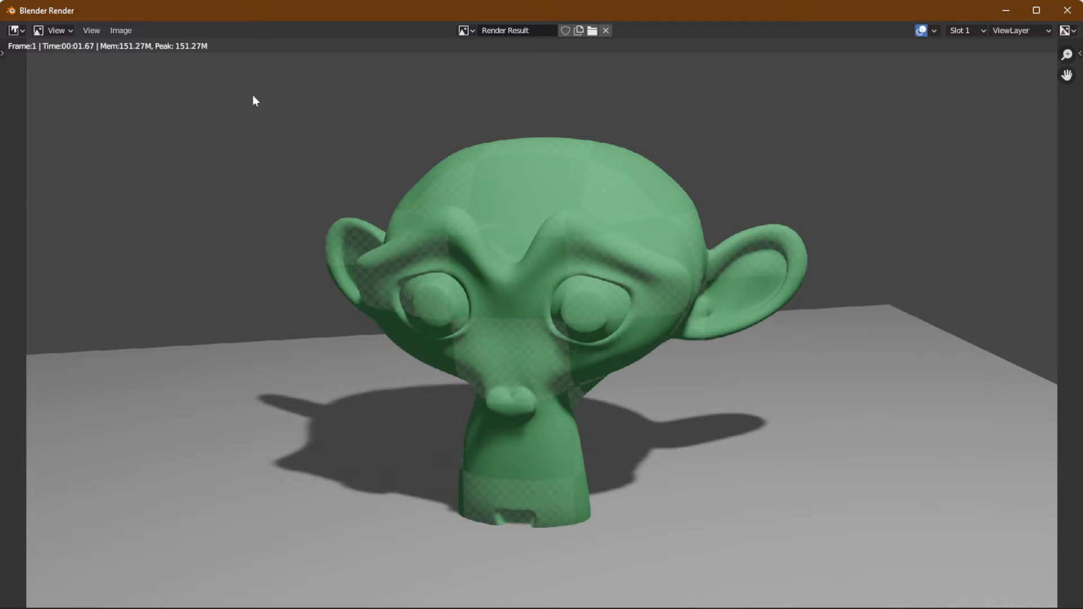
pyautogui.click(122, 33)
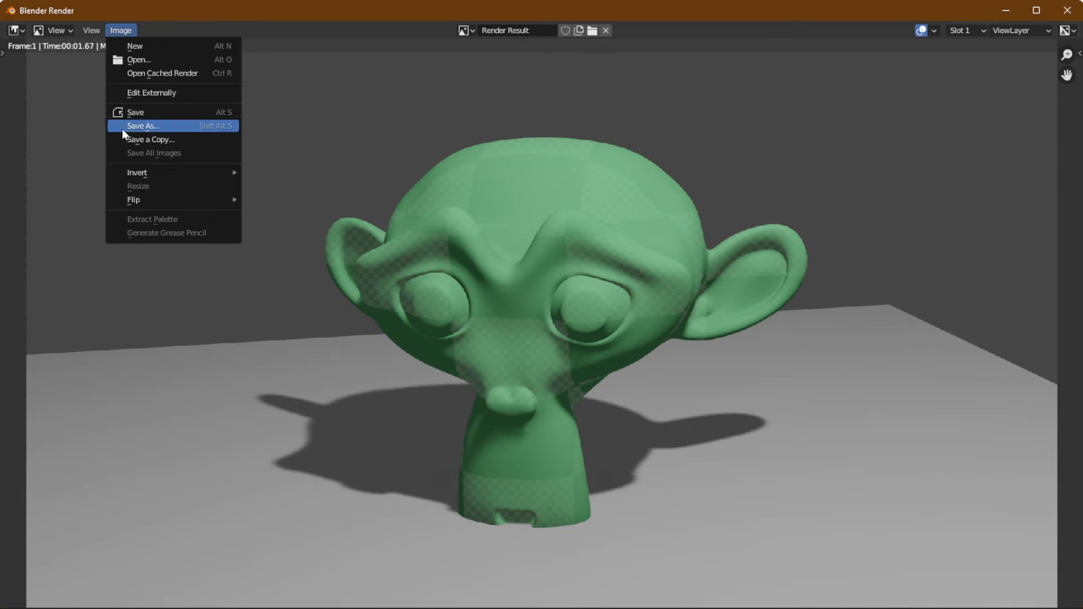
pyautogui.click(195, 124)
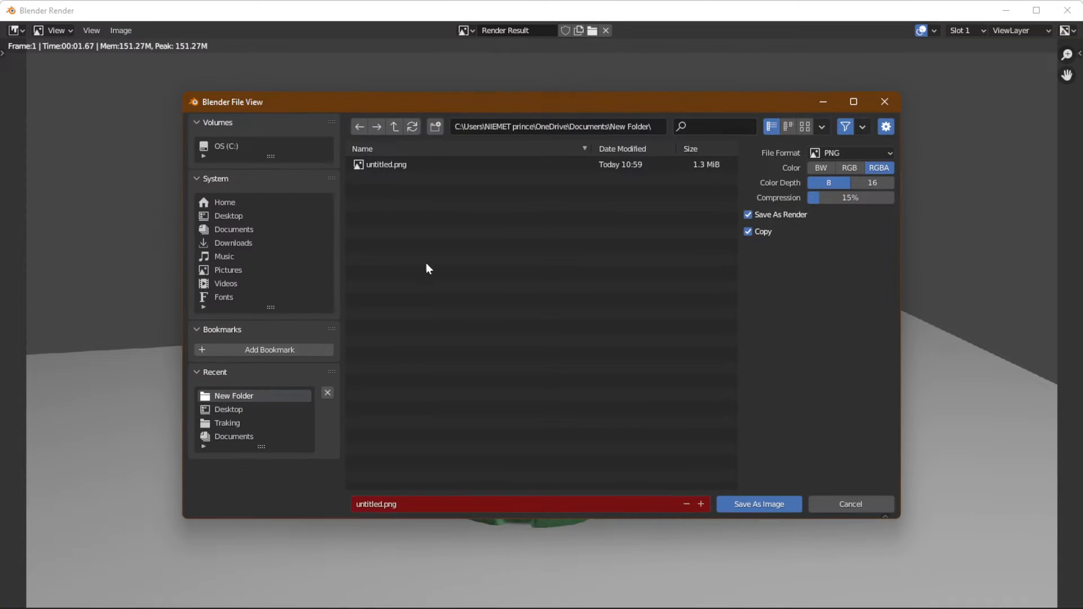
pyautogui.click(735, 501)
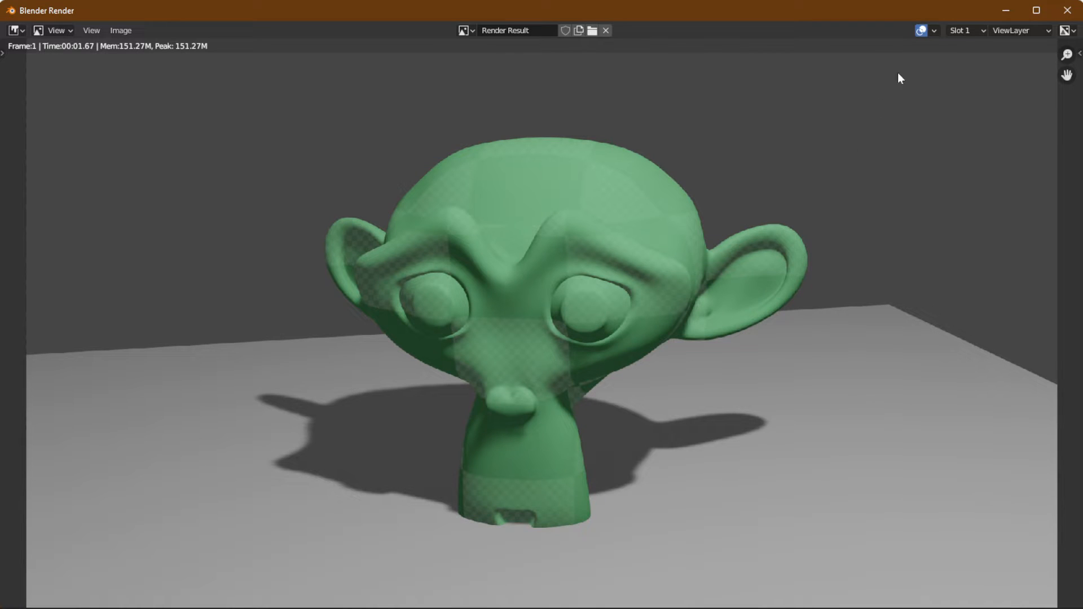
pyautogui.click(1067, 10)
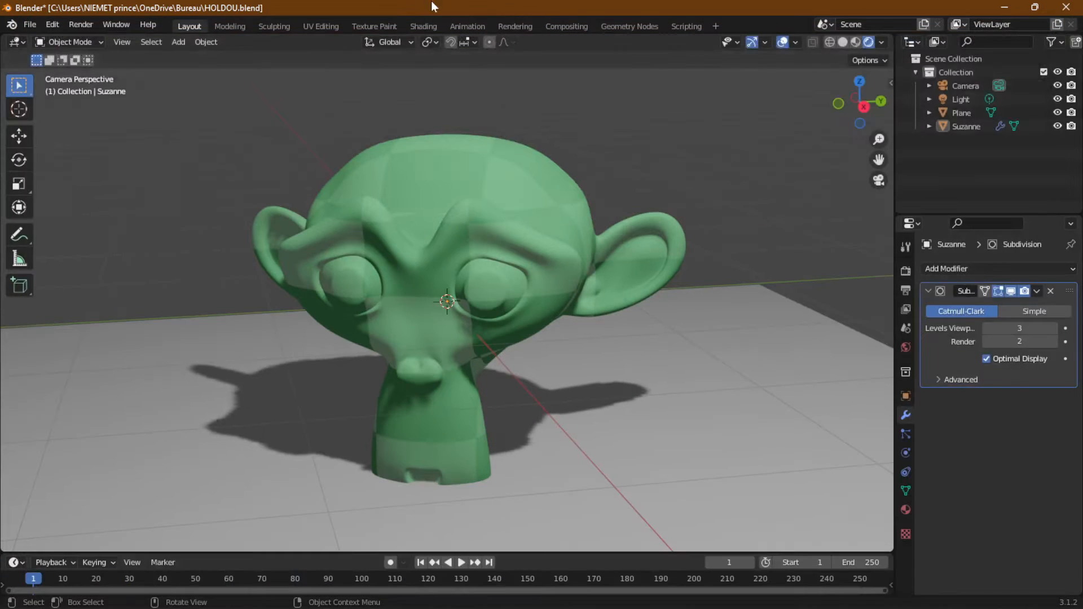
# Check the render result in the Rendering workspace and return to the Layout workspace.
pyautogui.click(517, 26)
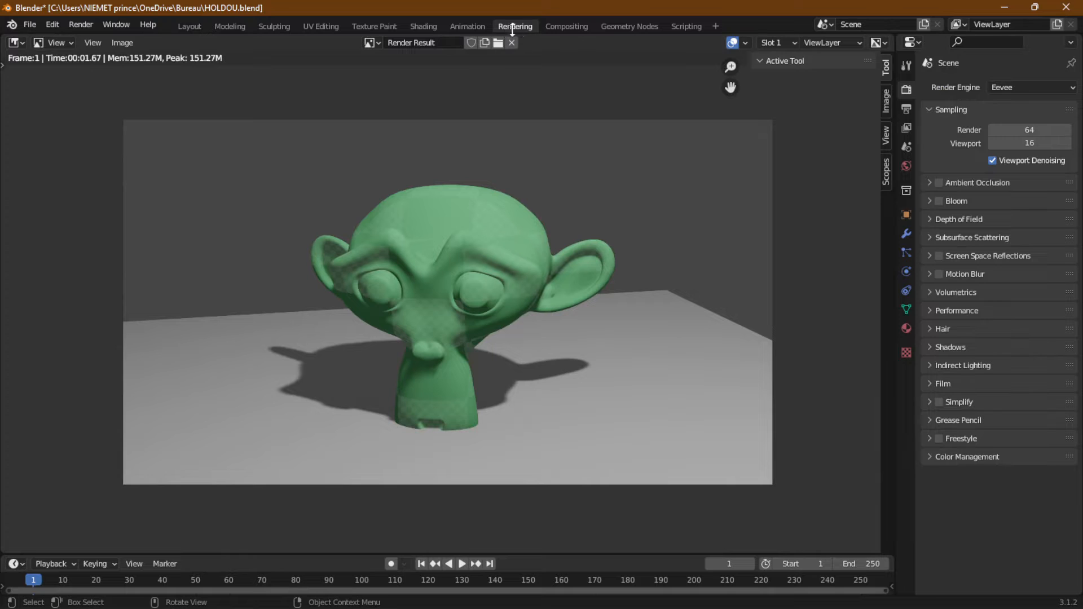
pyautogui.click(188, 26)
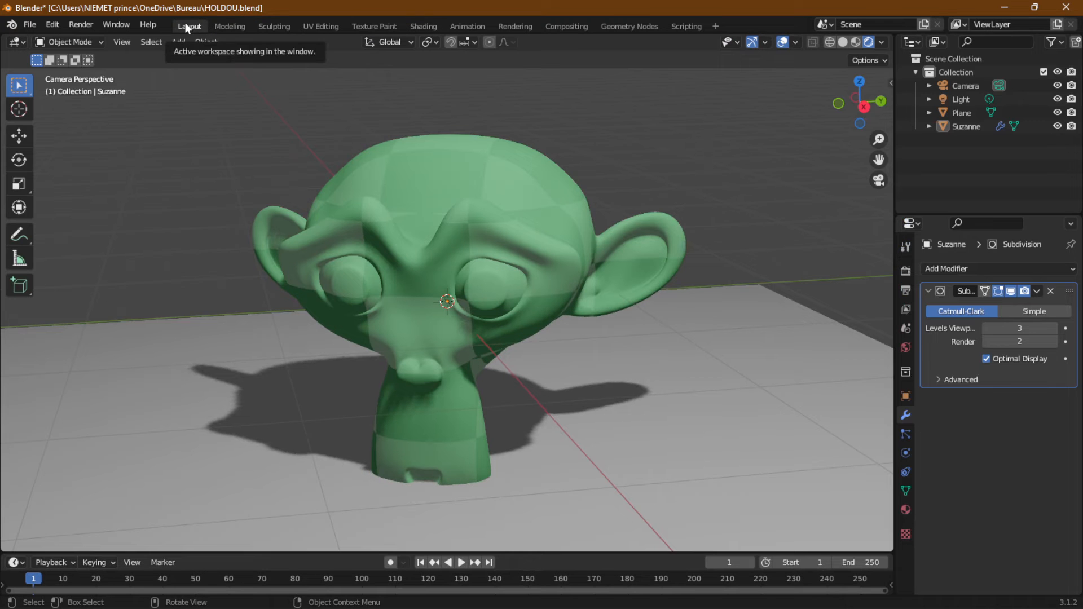
# Switch to File Explorer and open the untitled image from New Folder in Photos.
pyautogui.hotkey('alt', 'Tab')
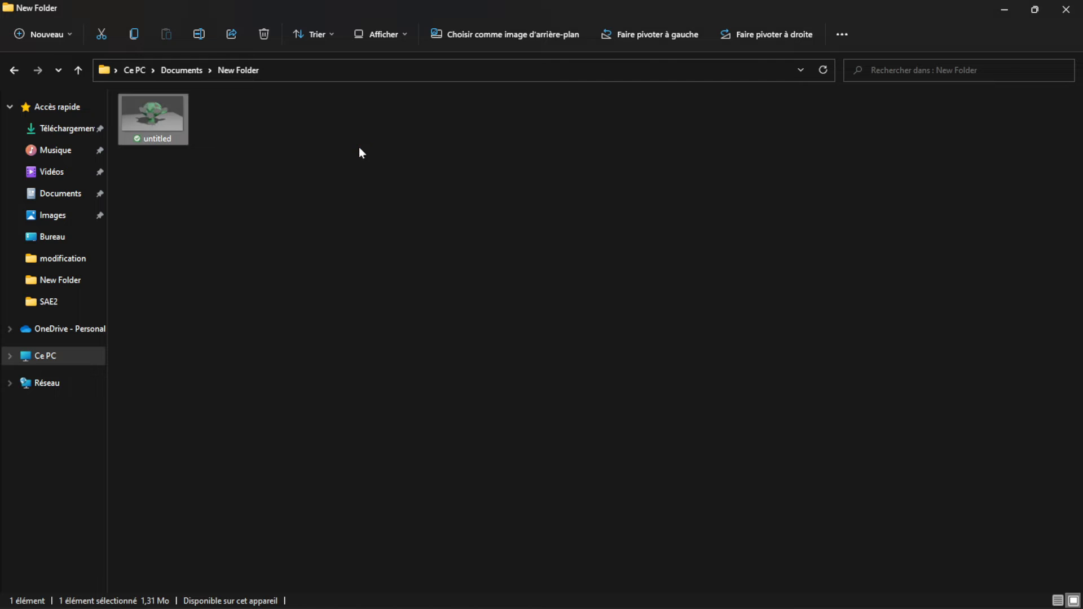
pyautogui.click(293, 182)
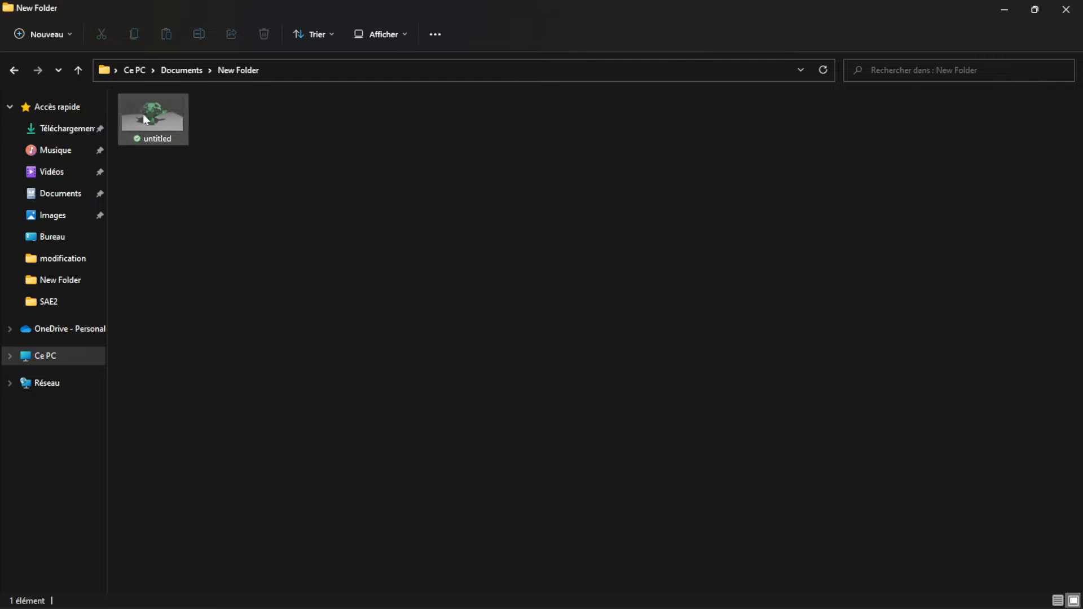
pyautogui.click(155, 124)
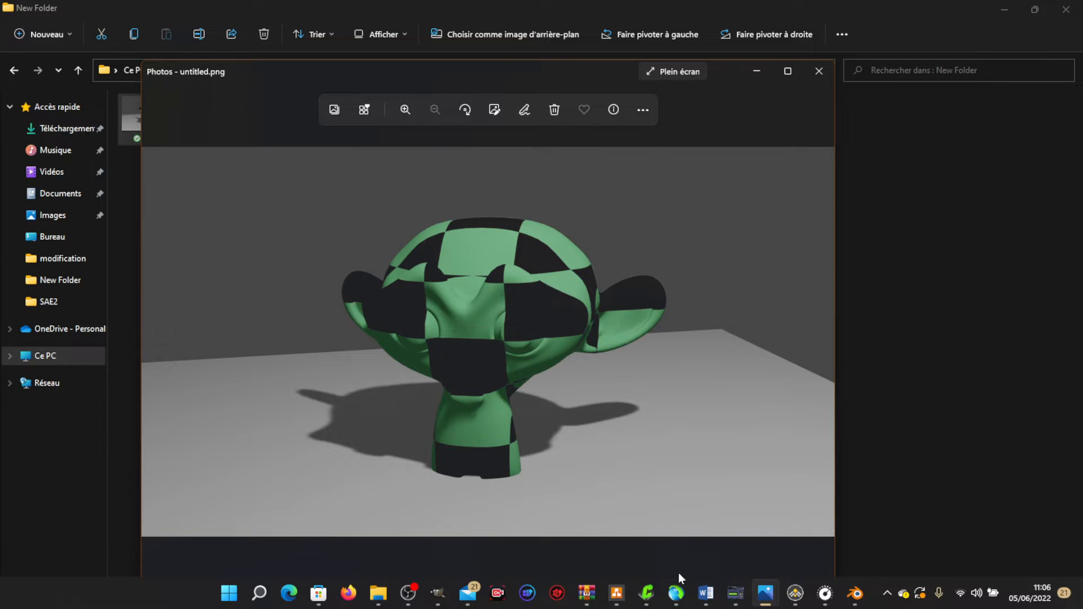
# Compare the saved image in Photos with the monkey head in Blender's viewport, and close the image.
pyautogui.click(856, 598)
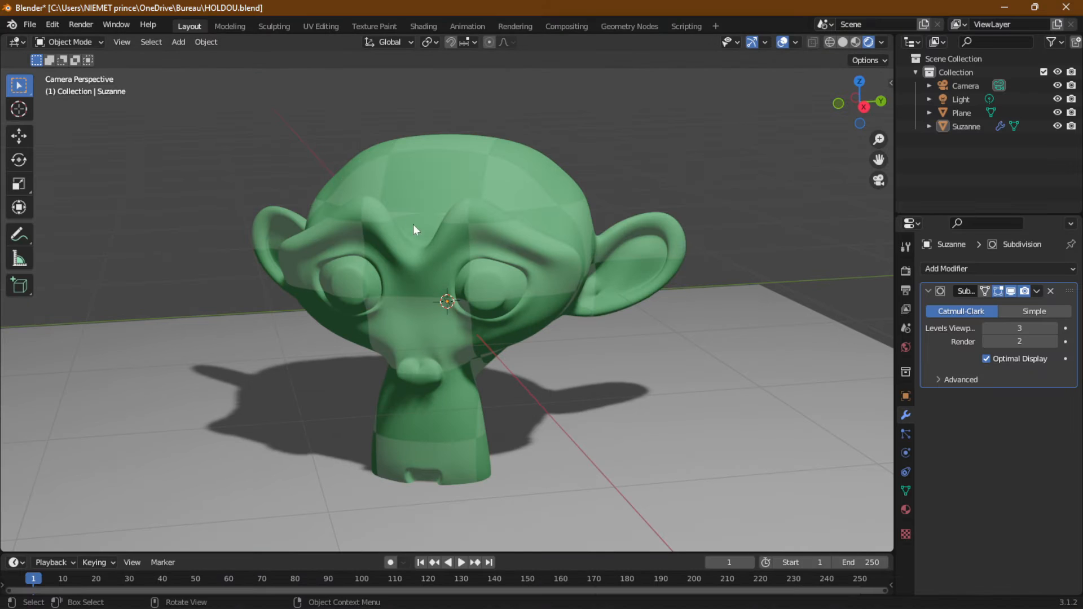
pyautogui.hotkey('alt', 'Tab')
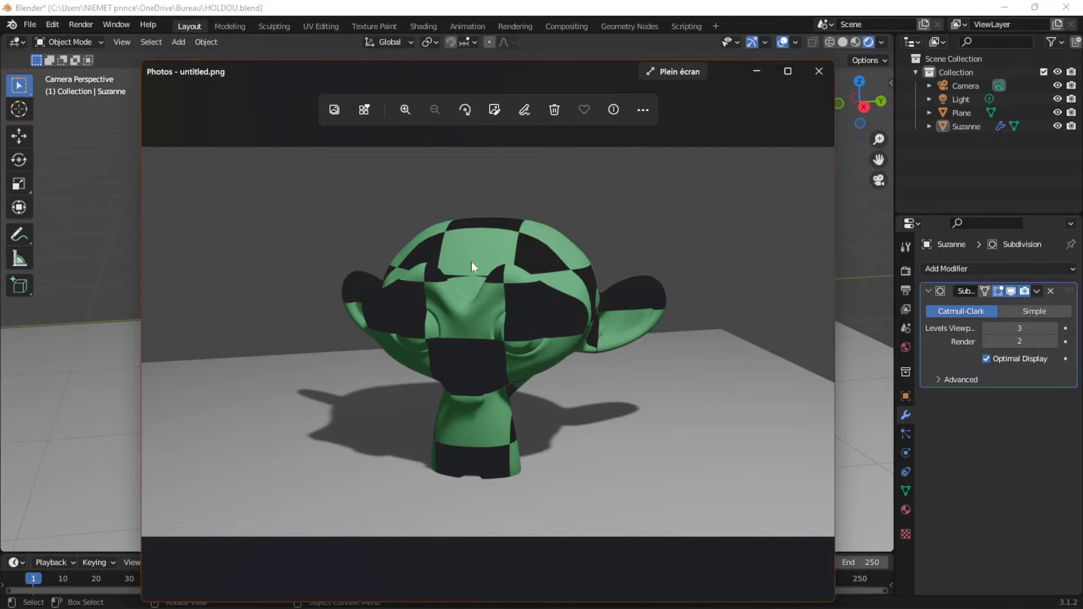
pyautogui.hotkey('alt', 'Tab')
pyautogui.hotkey('alt', 'Tab')
pyautogui.hotkey('alt', 'Tab')
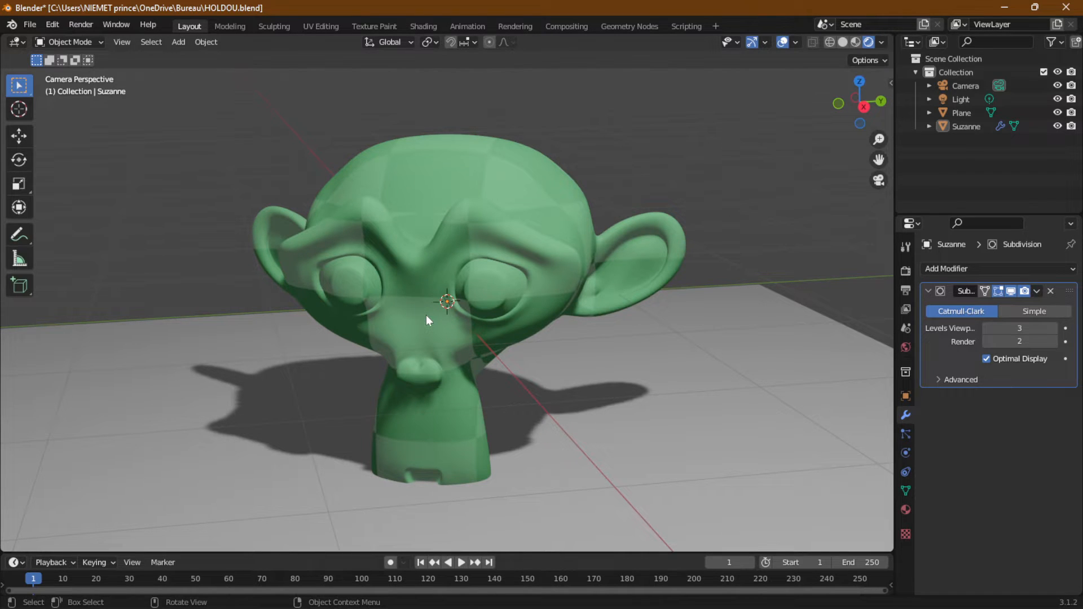
pyautogui.hotkey('alt', 'Tab')
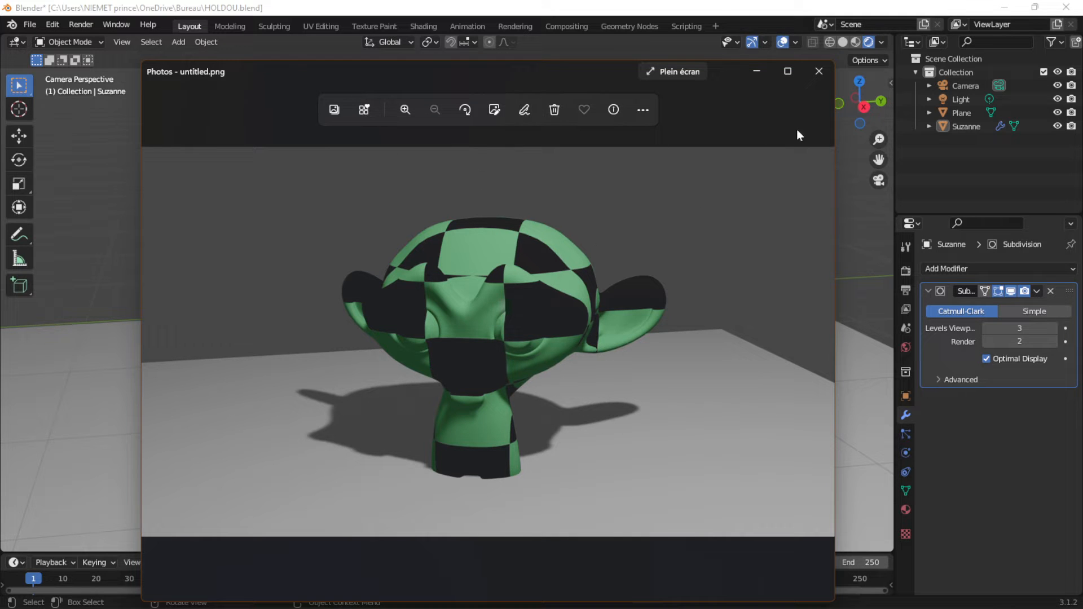
pyautogui.click(828, 72)
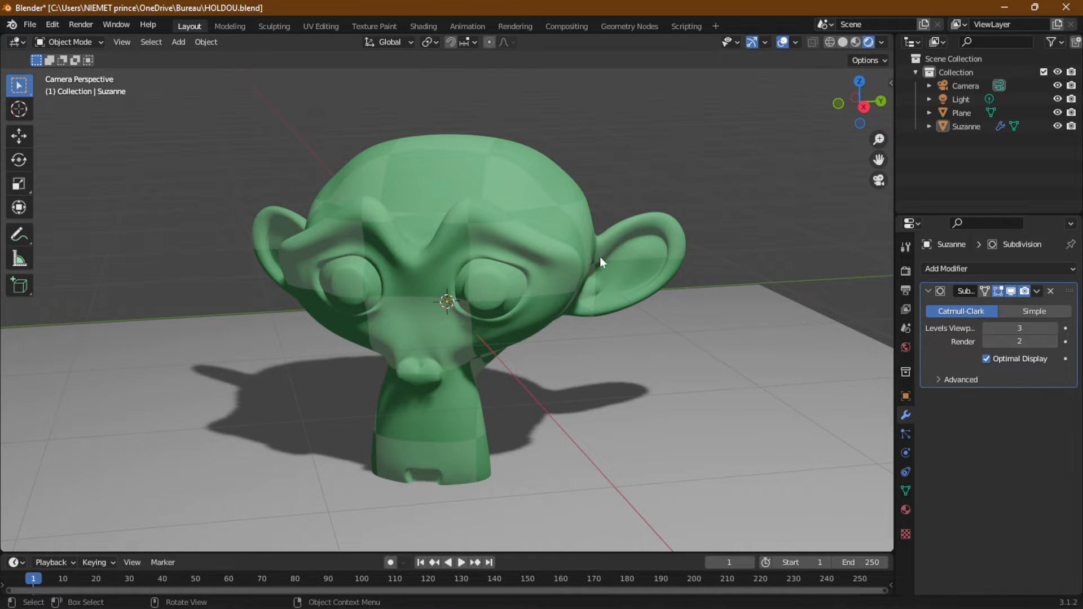
# Open the untitled image from New Folder in Paint to inspect its transparent areas, and close Paint.
pyautogui.hotkey('alt', 'Tab')
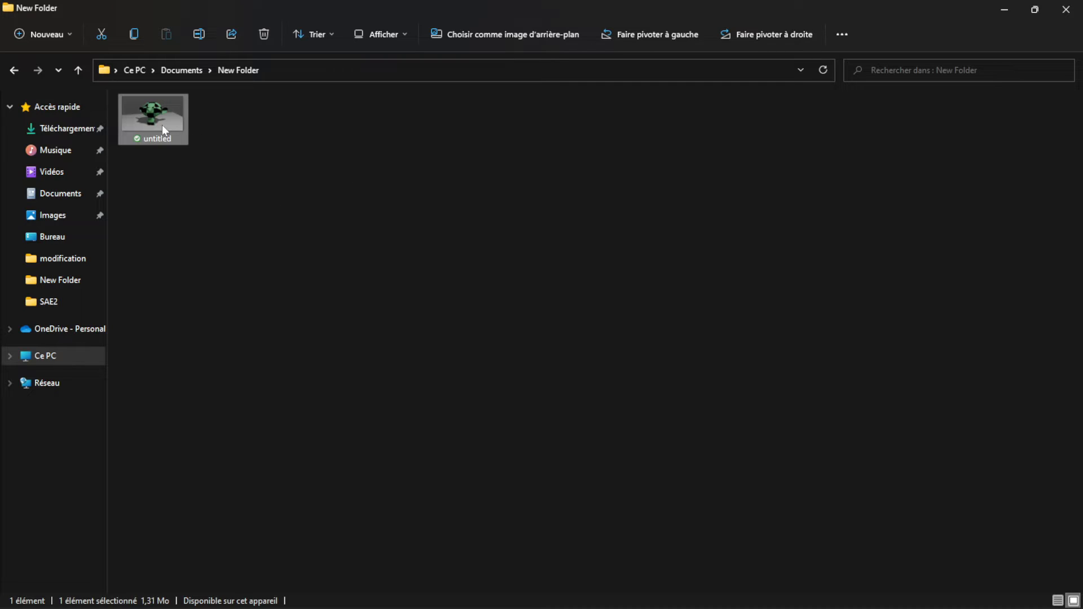
pyautogui.rightClick(162, 125)
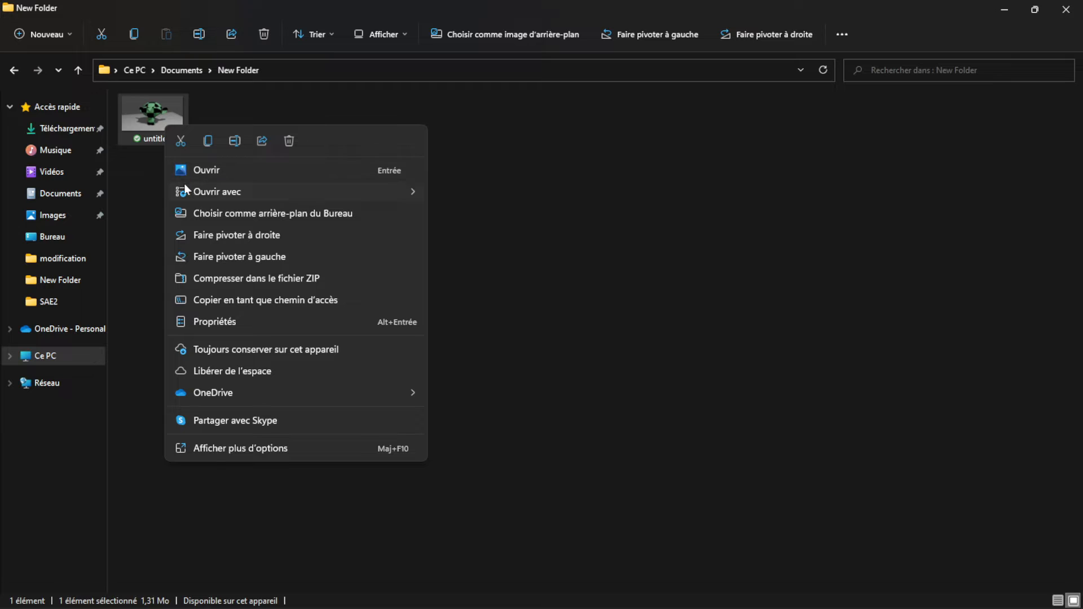
pyautogui.moveTo(414, 195)
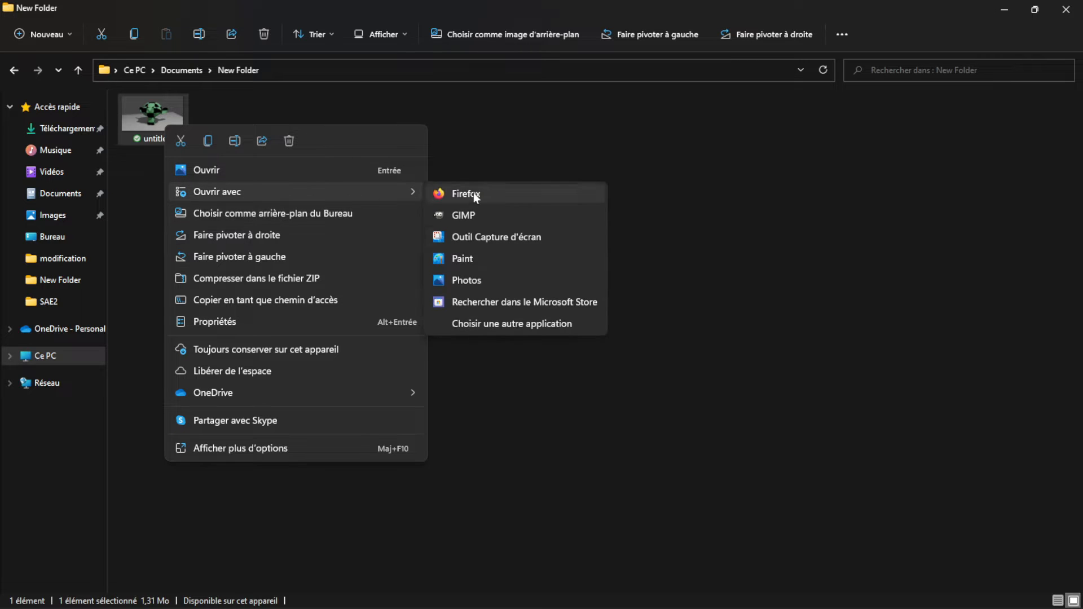
pyautogui.click(476, 259)
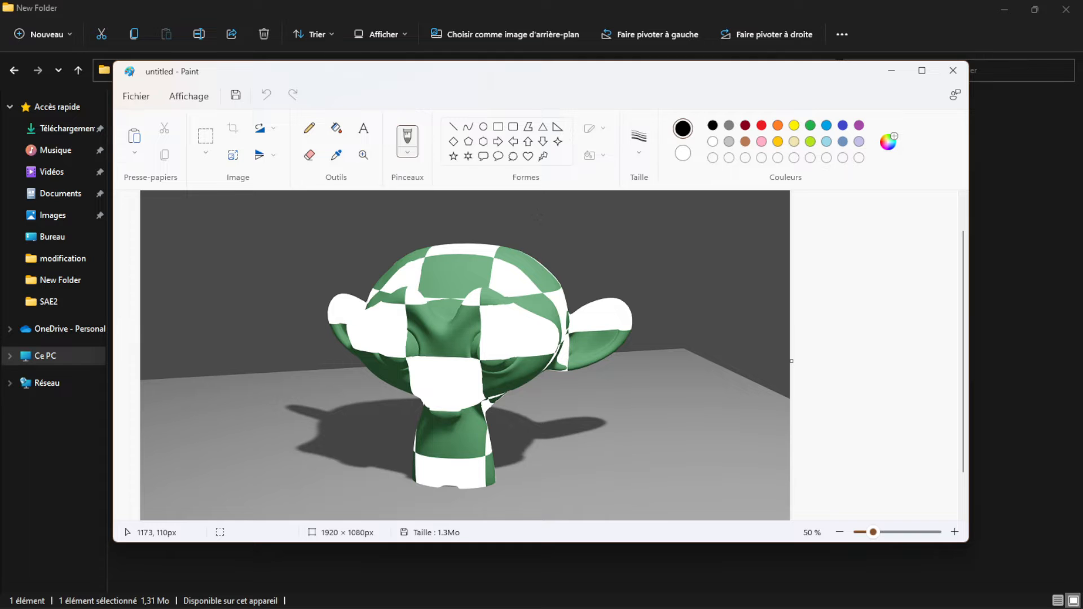
pyautogui.click(953, 71)
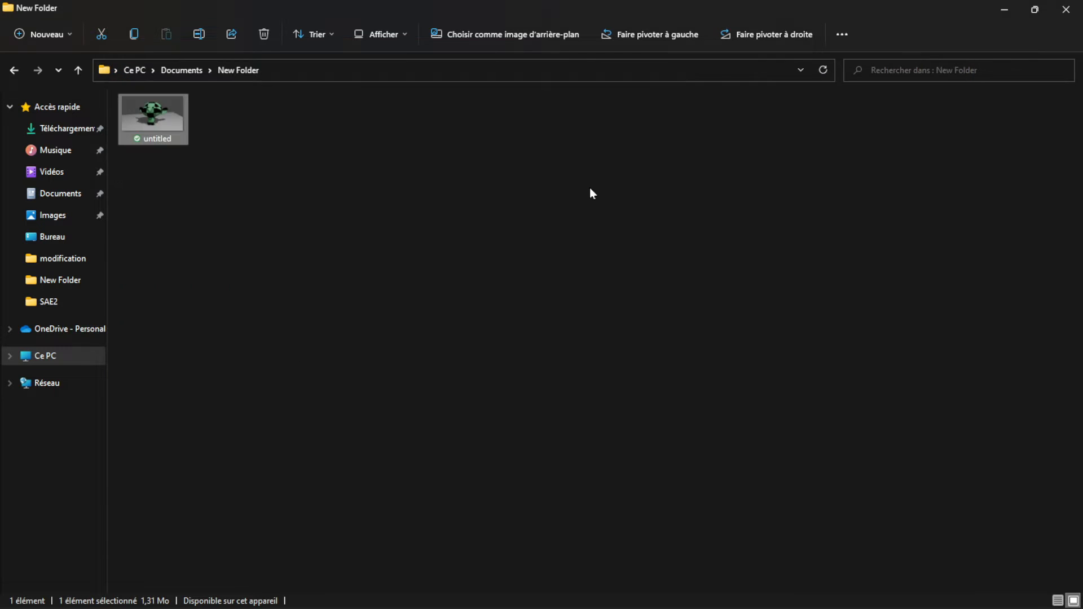
# Switch back to Blender and start a new General file without saving the changes to HOLDOU.blend.
pyautogui.hotkey('alt', 'Tab')
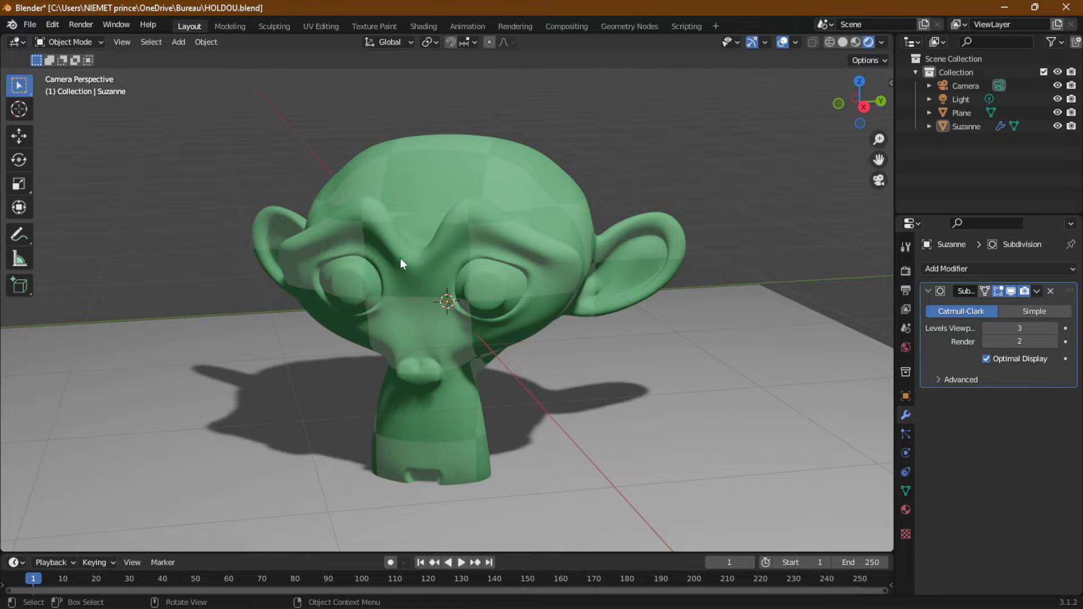
pyautogui.click(32, 24)
pyautogui.moveTo(52, 43)
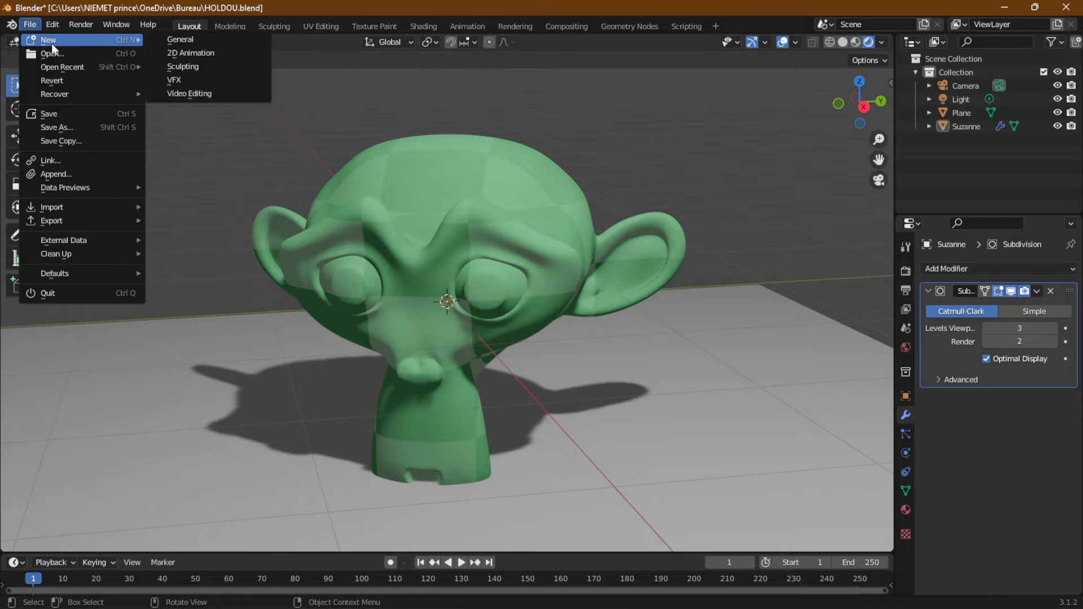
pyautogui.click(186, 39)
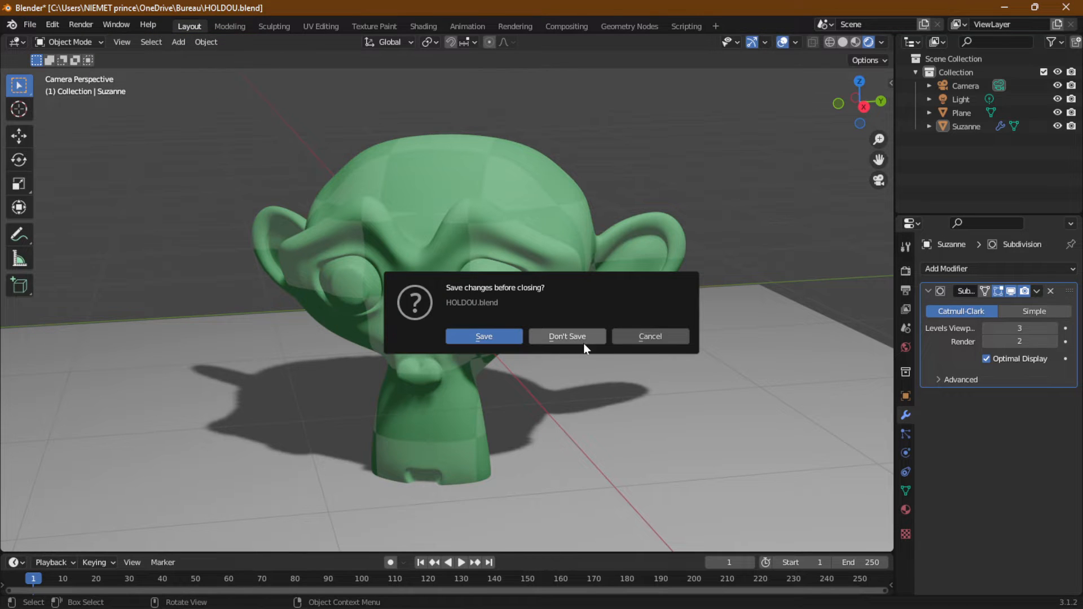
pyautogui.click(556, 336)
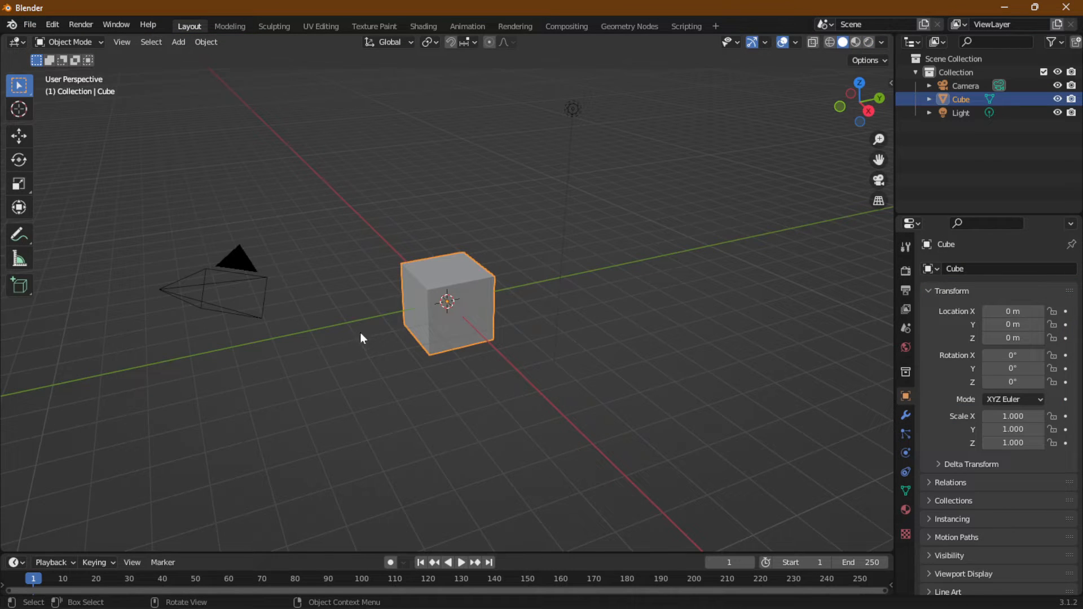
# Delete the default cube from the new scene.
pyautogui.click(363, 265)
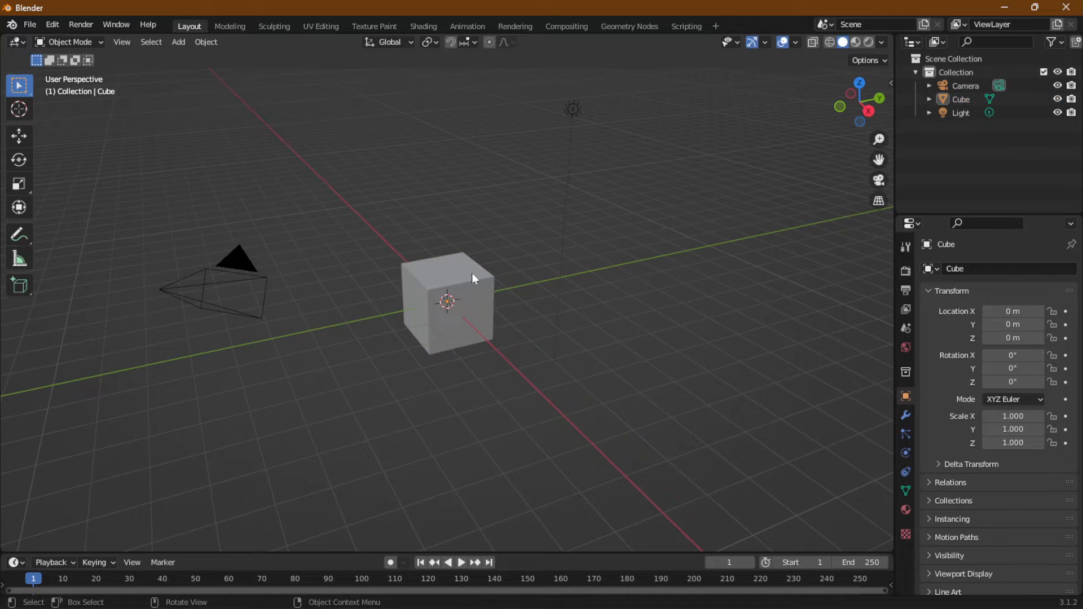
pyautogui.click(473, 276)
pyautogui.press('Delete')
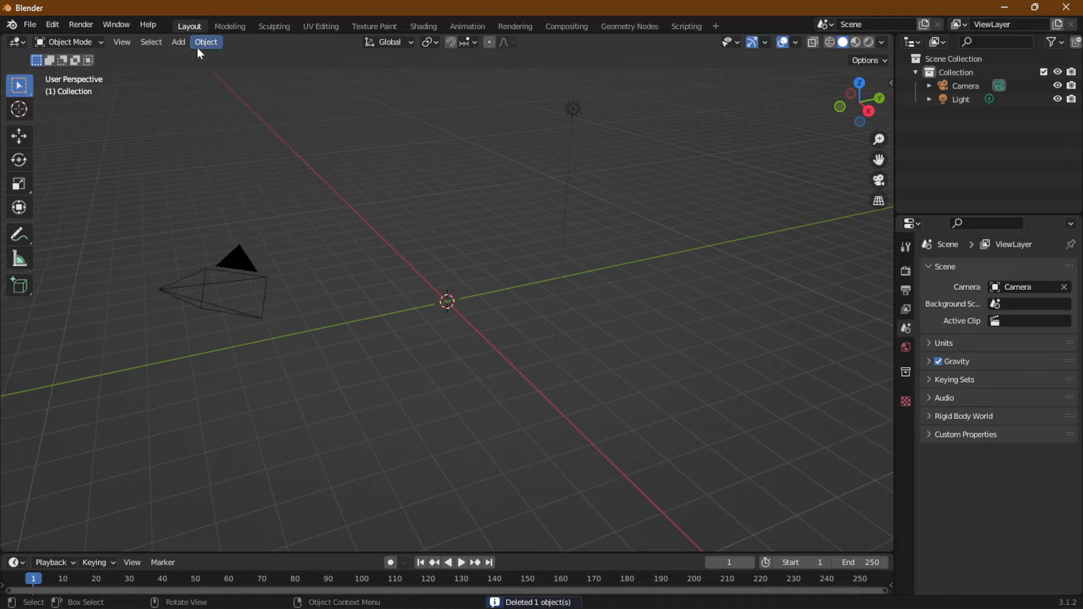
# Add a new cube mesh to the empty scene.
pyautogui.click(178, 42)
pyautogui.moveTo(208, 57)
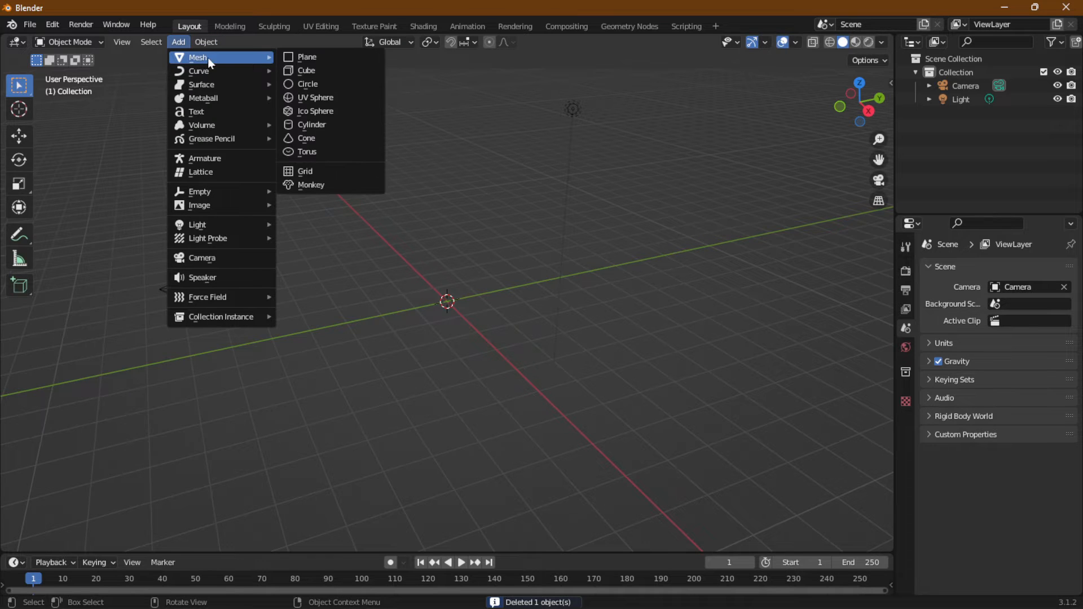
pyautogui.click(329, 76)
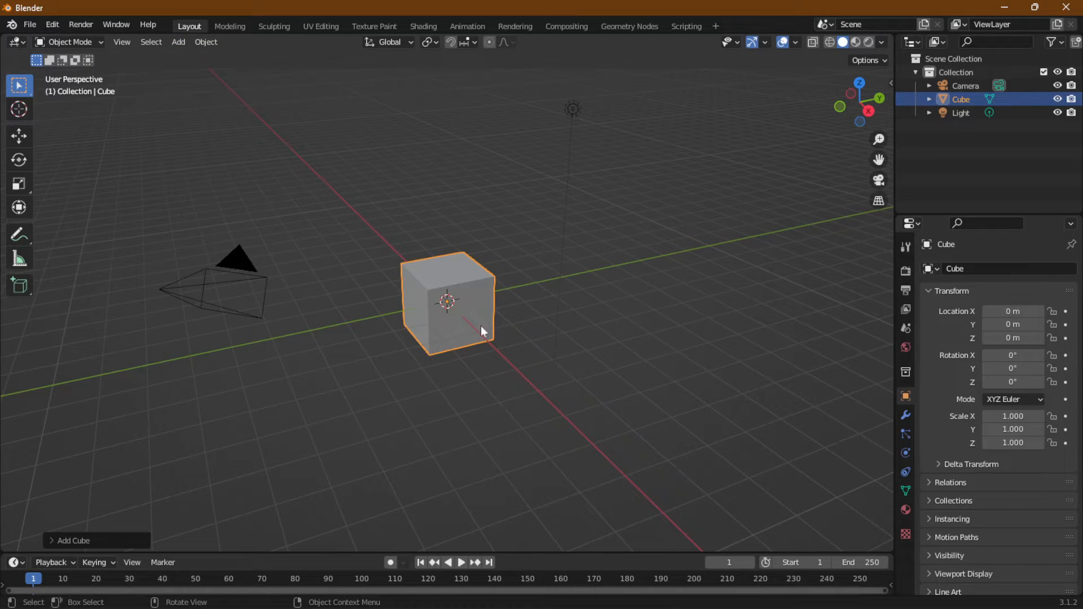
# Add a plane mesh at the cube's centre and scale it up to about 7.15 as a ground surface.
pyautogui.click(186, 42)
pyautogui.moveTo(203, 58)
pyautogui.click(308, 61)
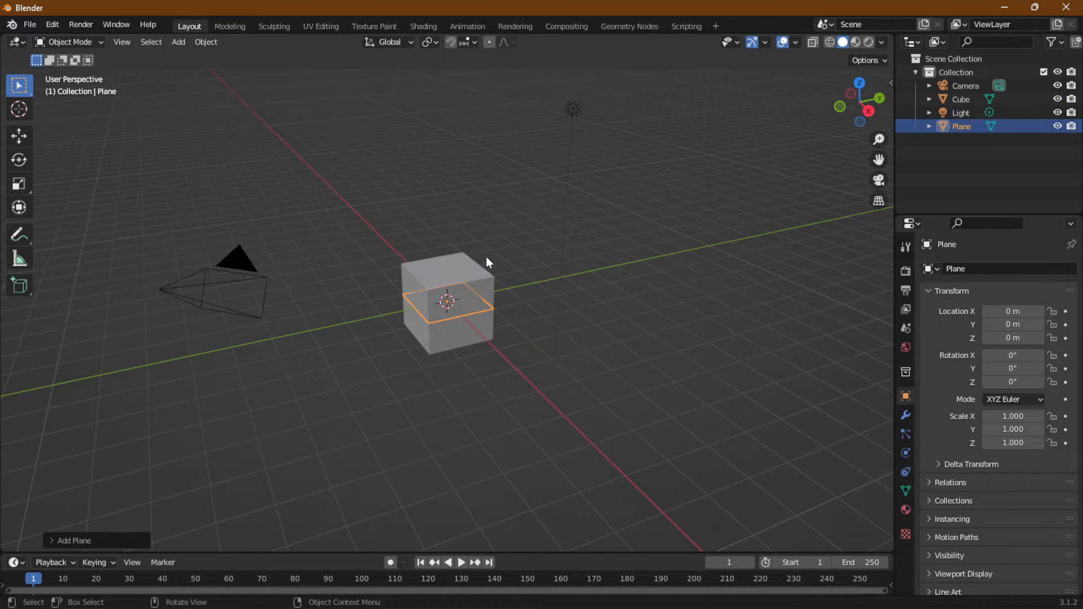
pyautogui.press('s')
pyautogui.click(843, 149)
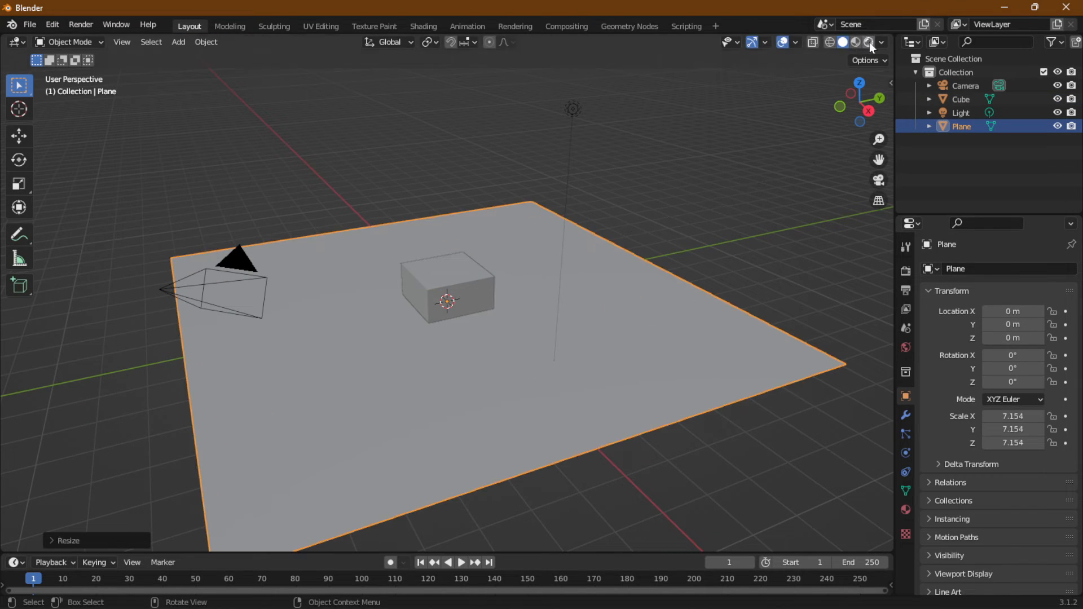
# Open the Shading workspace and set its 3D viewport to Rendered shading.
pyautogui.click(870, 43)
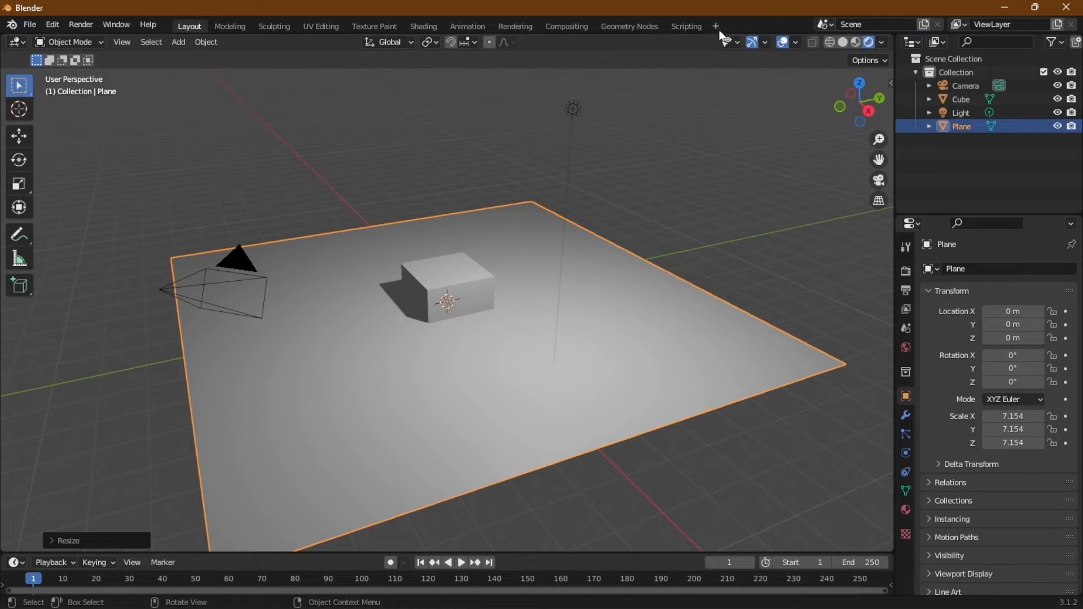
pyautogui.click(424, 27)
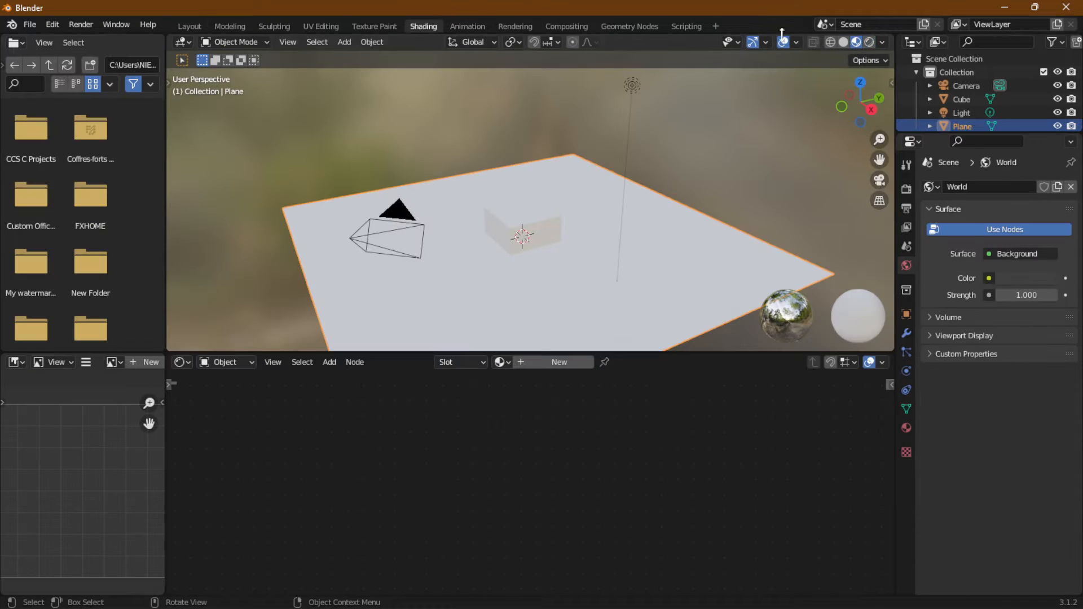
pyautogui.click(871, 42)
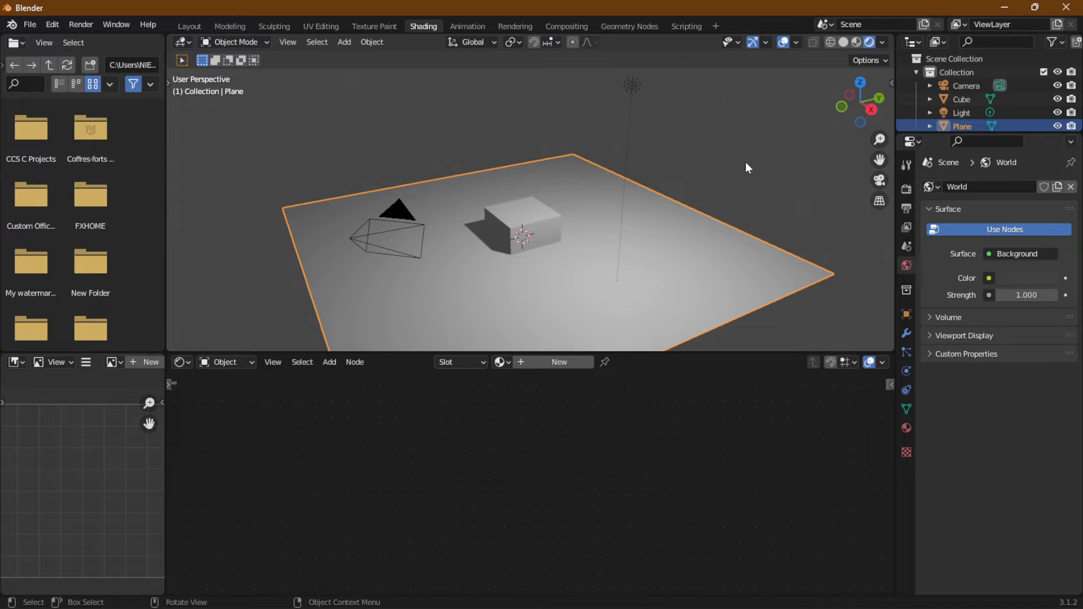
# Raise the cube about 1.06 m along the Z axis so it rests on the plane.
pyautogui.click(697, 111)
pyautogui.moveTo(678, 224); pyautogui.dragTo(680, 204, button='middle')
pyautogui.click(537, 233)
pyautogui.press('g')
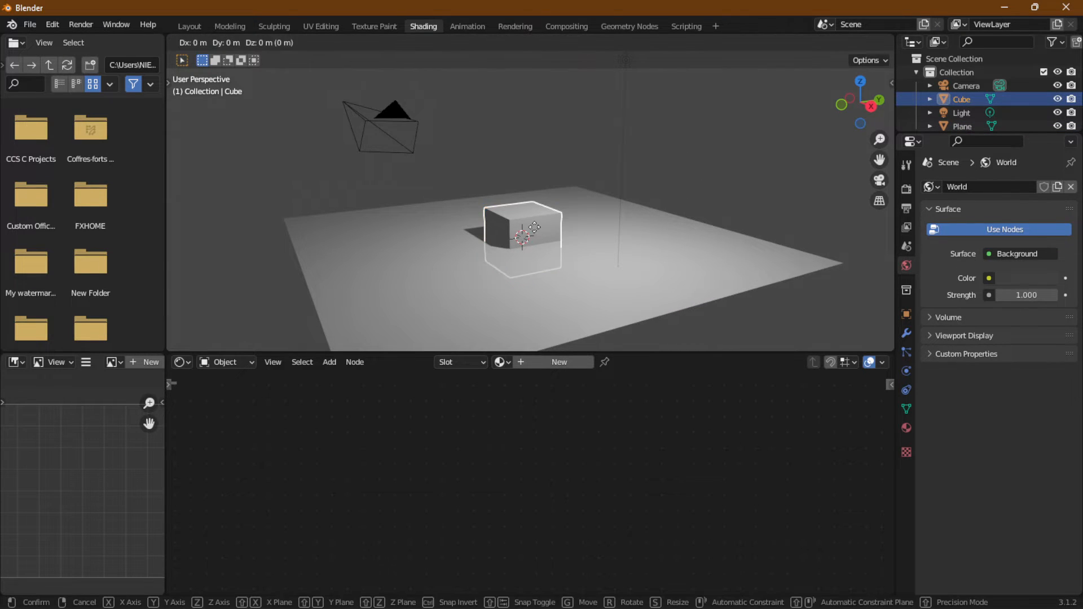
pyautogui.press('z')
pyautogui.click(571, 237)
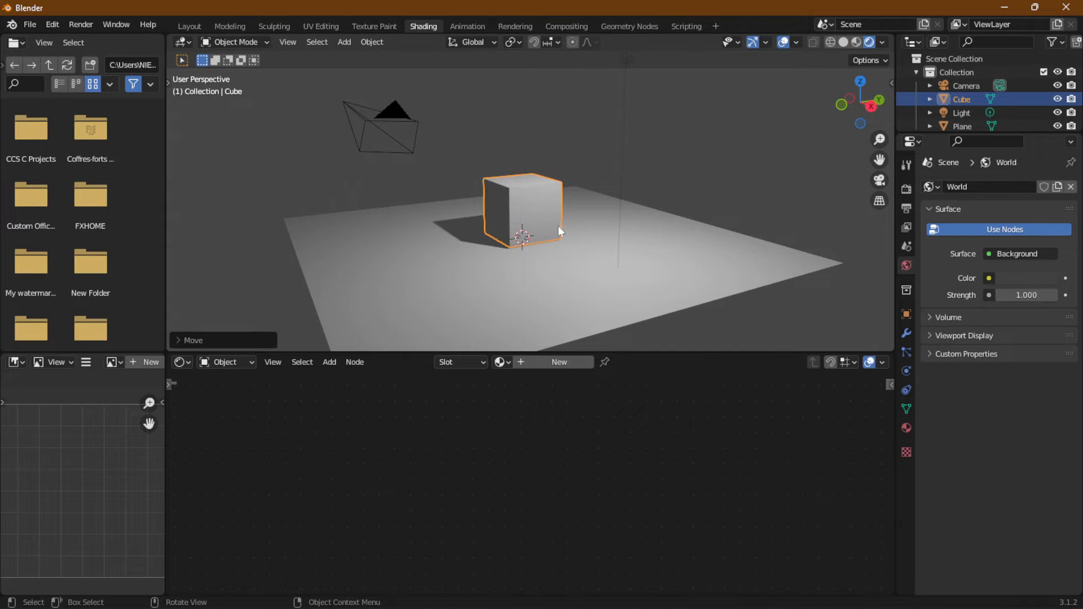
# Create a new material for the cube and delete its Principled BSDF node.
pyautogui.click(553, 361)
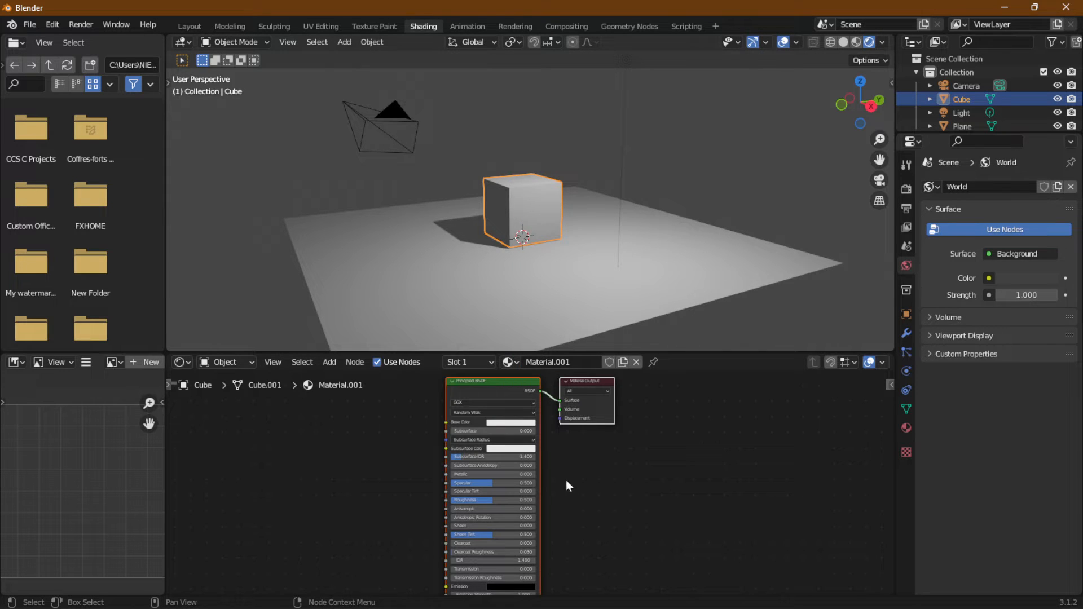
pyautogui.scroll(2, 566, 486)
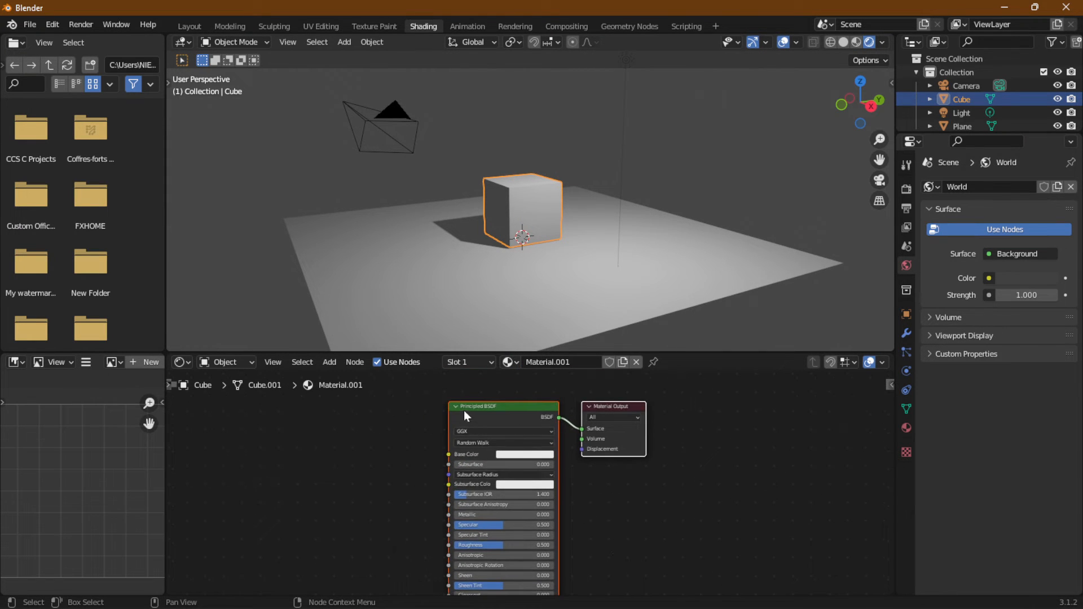
pyautogui.scroll(3, 497, 406)
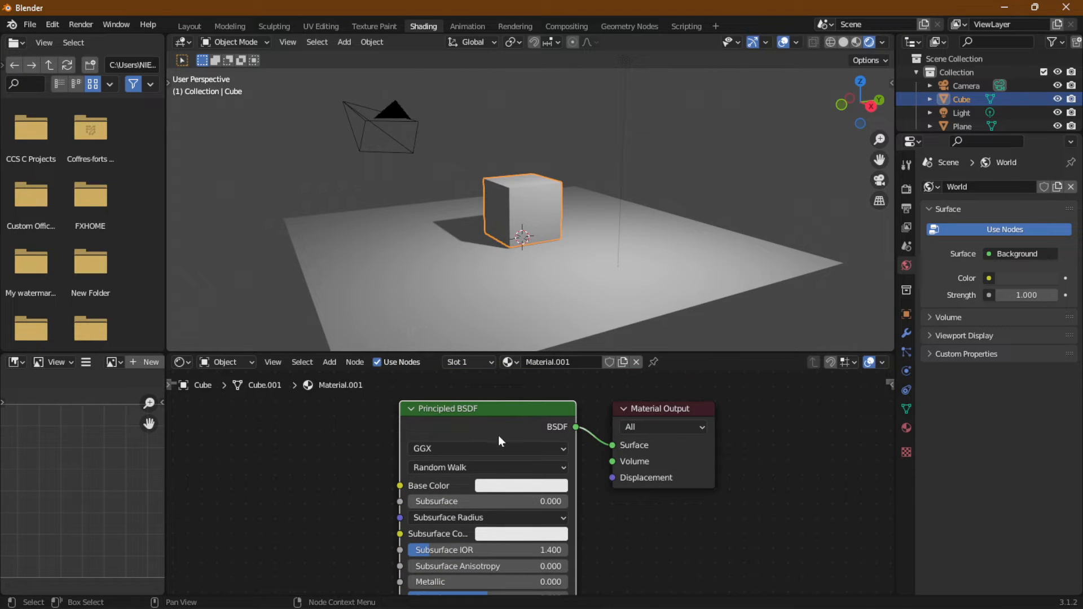
pyautogui.press('x')
# Add a Holdout shader node and connect its output to the Material Output's Surface input.
pyautogui.click(335, 364)
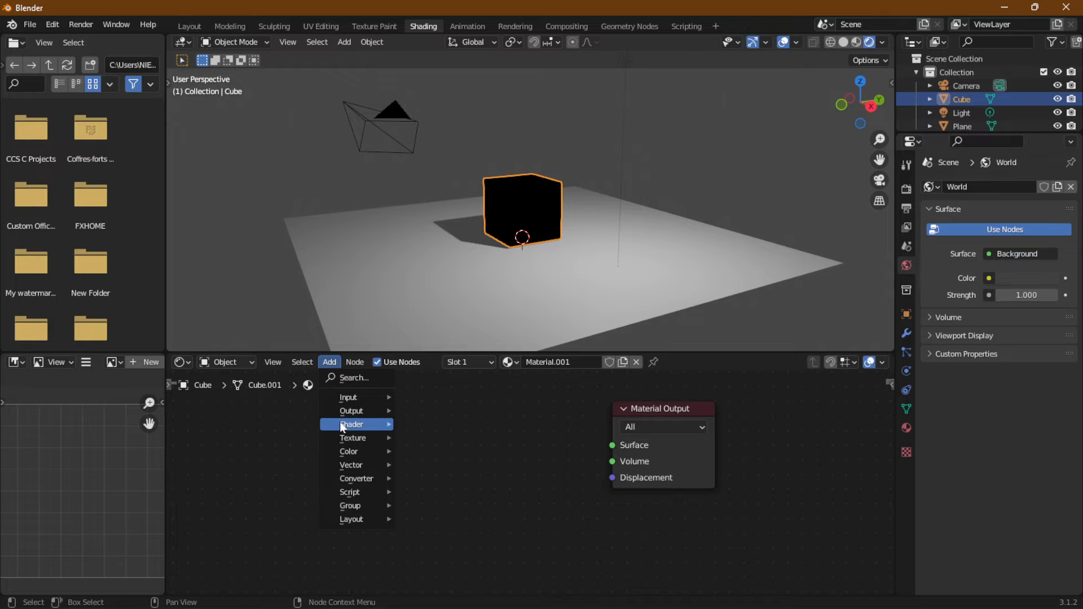
pyautogui.moveTo(361, 424)
pyautogui.click(430, 288)
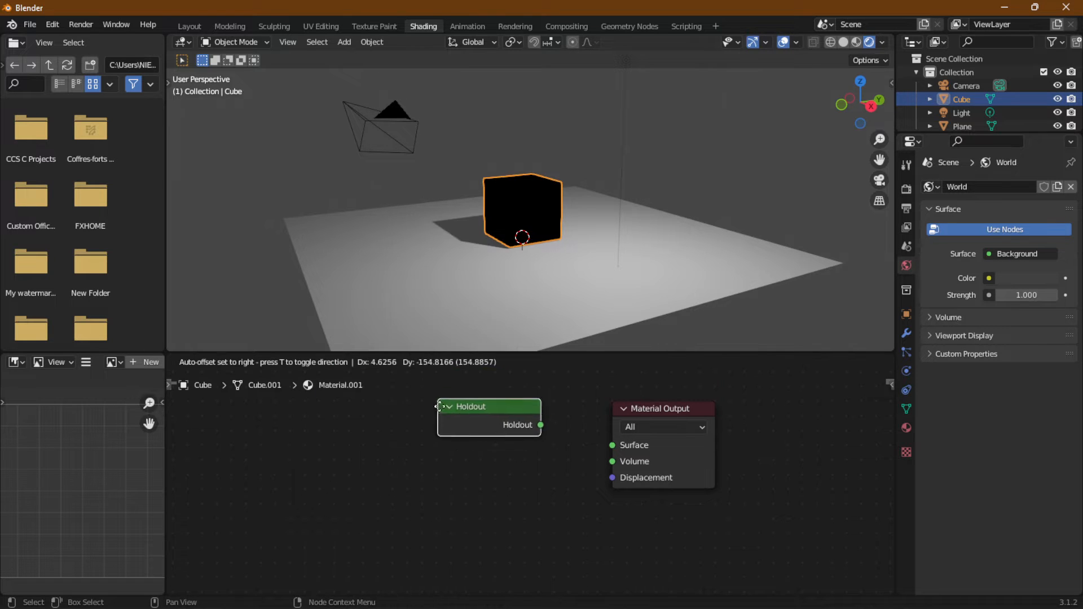
pyautogui.click(477, 439)
pyautogui.moveTo(544, 458); pyautogui.dragTo(613, 445)
pyautogui.scroll(1, 598, 453)
pyautogui.scroll(2, 599, 450)
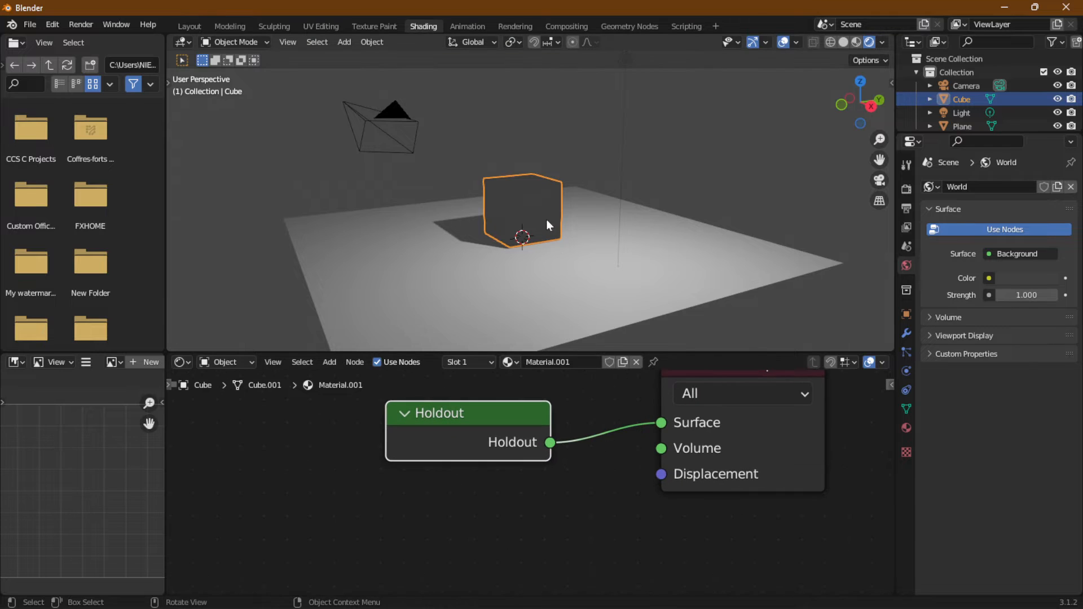
# Examine the holdout cube and its shadow up close from several angles in the rendered viewport.
pyautogui.scroll(4, 531, 225)
pyautogui.moveTo(510, 236); pyautogui.dragTo(691, 172, button='middle')
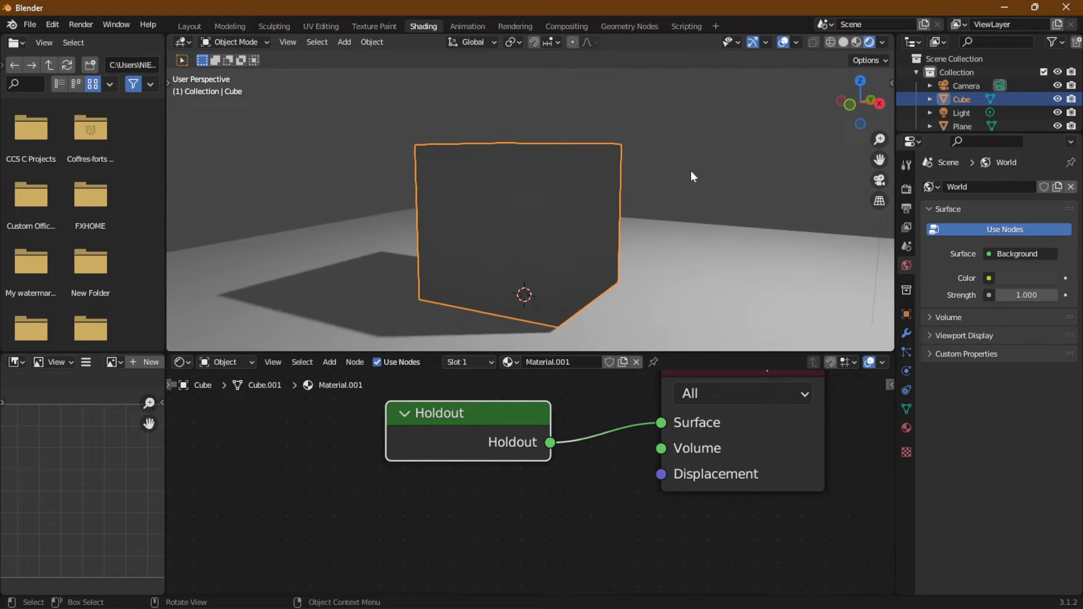
pyautogui.click(690, 170)
pyautogui.moveTo(627, 206); pyautogui.dragTo(544, 214, button='middle')
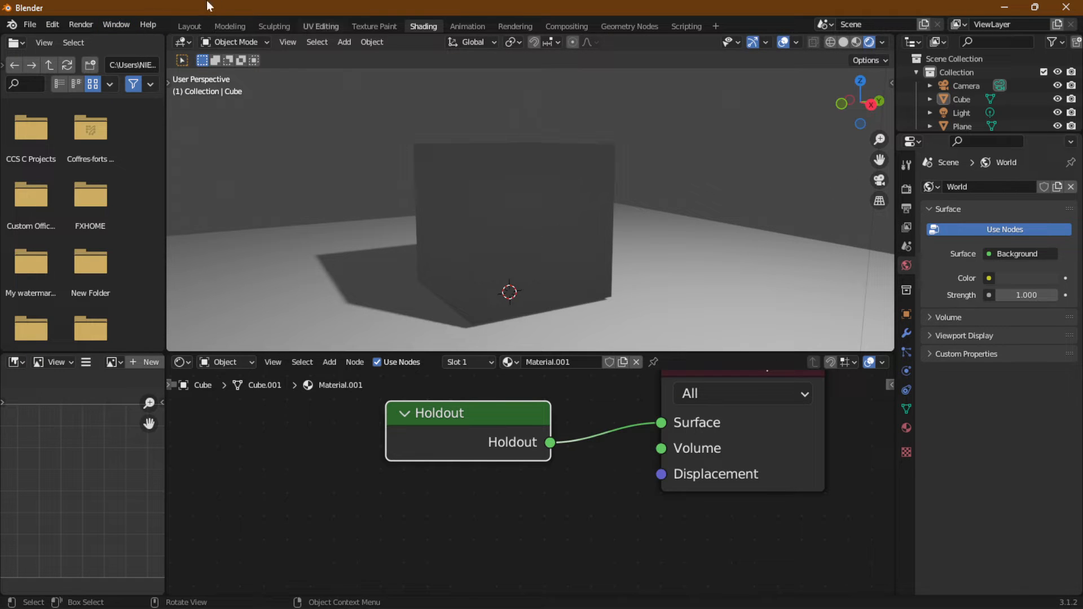
# Switch both the Shading and Layout workspace viewports to the camera view.
pyautogui.click(189, 26)
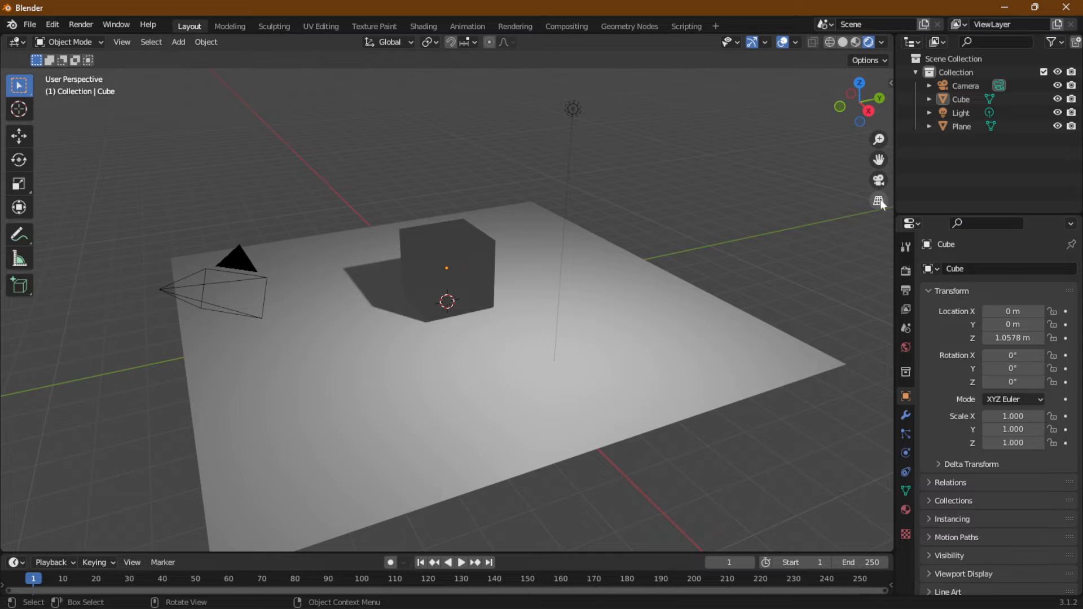
pyautogui.click(424, 24)
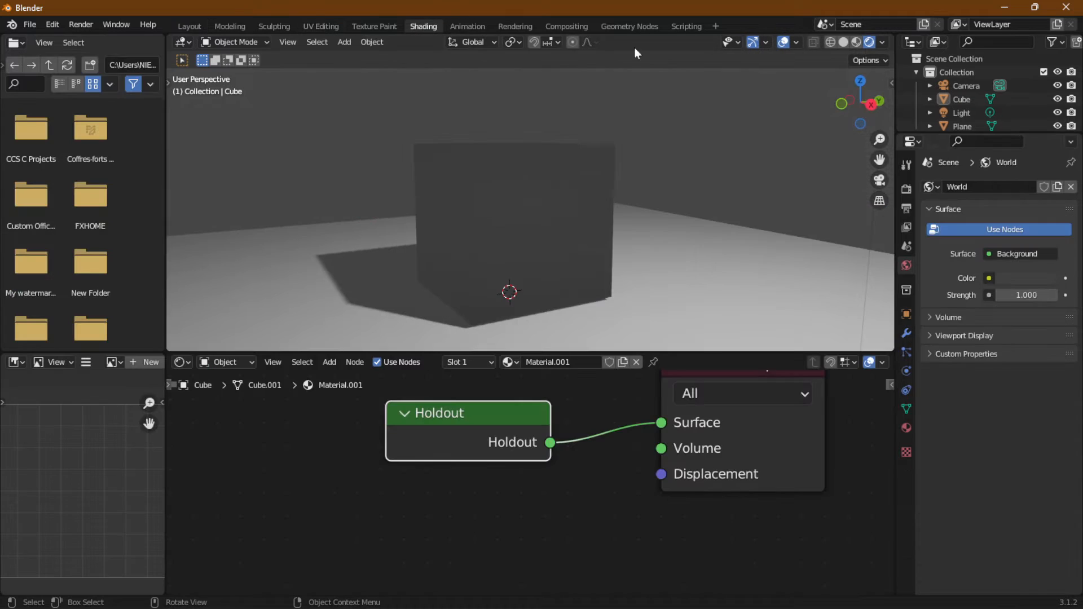
pyautogui.click(879, 180)
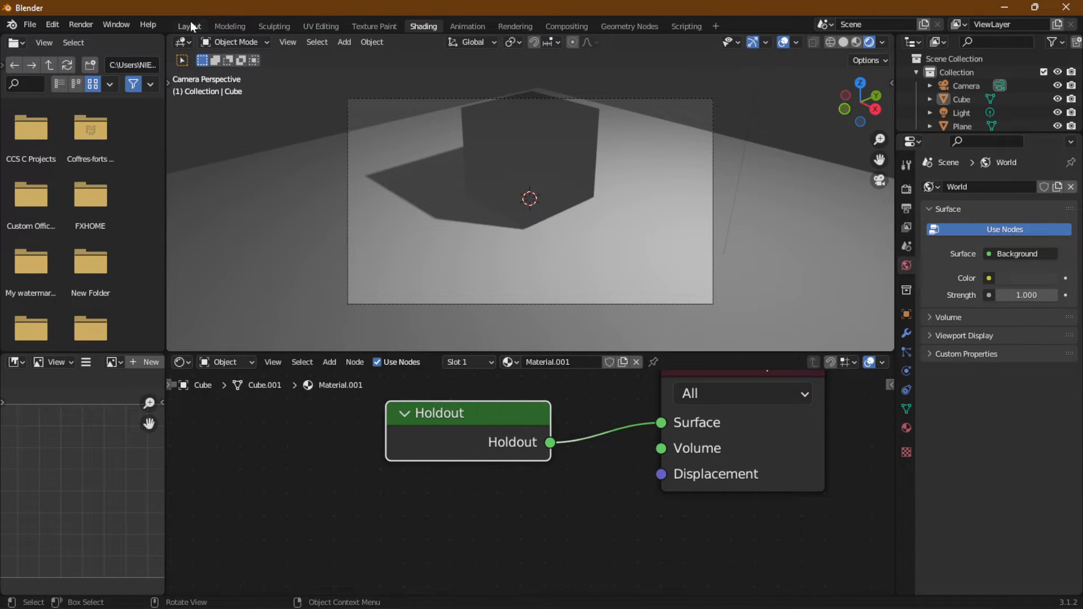
pyautogui.click(190, 26)
pyautogui.click(879, 180)
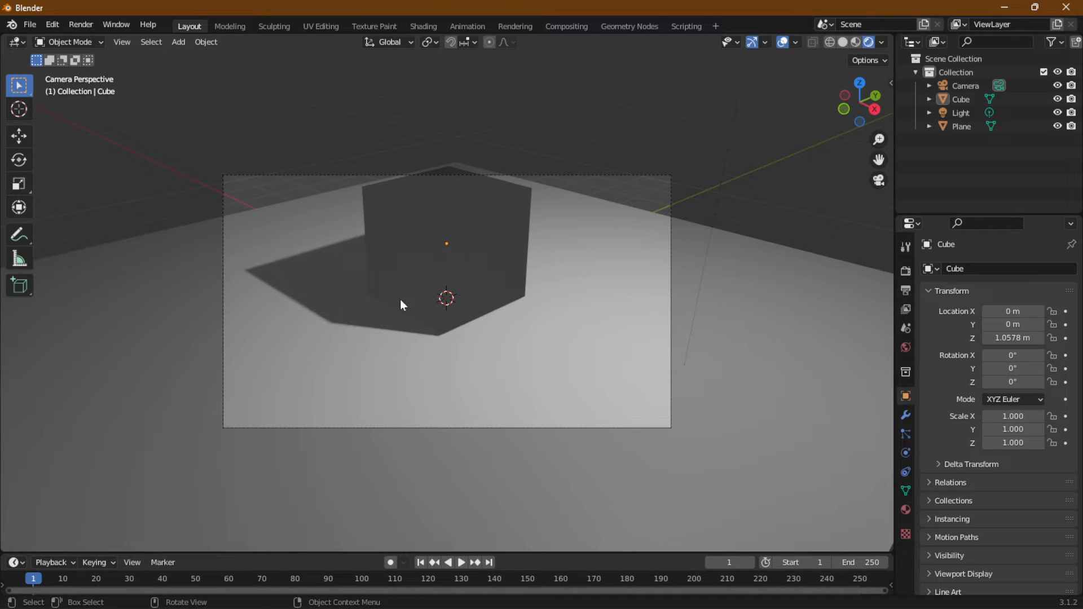
# Render the image, check the whole frame with the holdout cube, and close the render window.
pyautogui.click(85, 23)
pyautogui.click(89, 41)
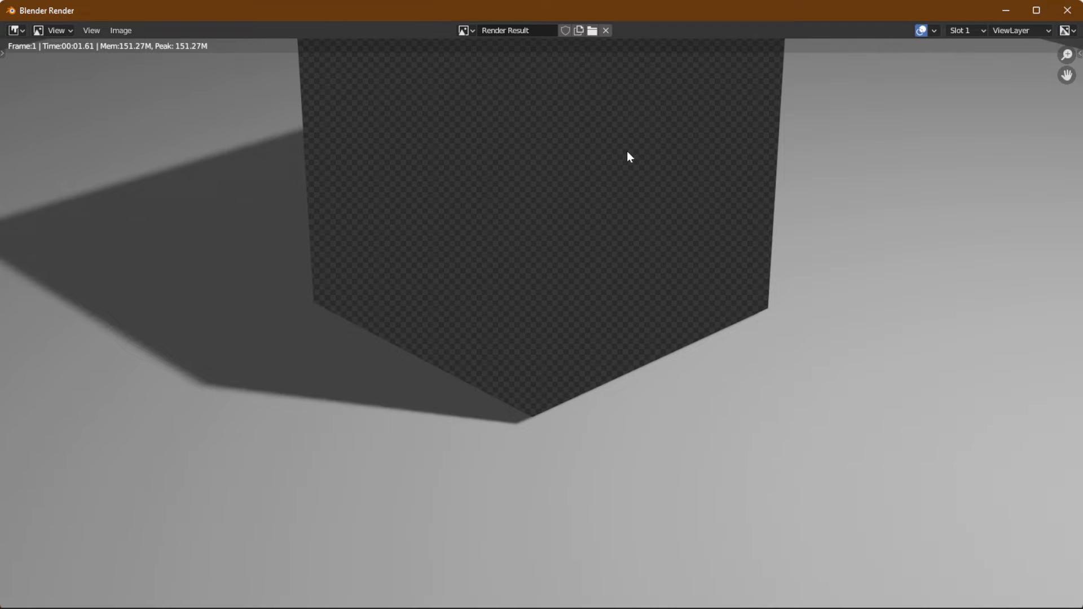
pyautogui.scroll(-4, 630, 157)
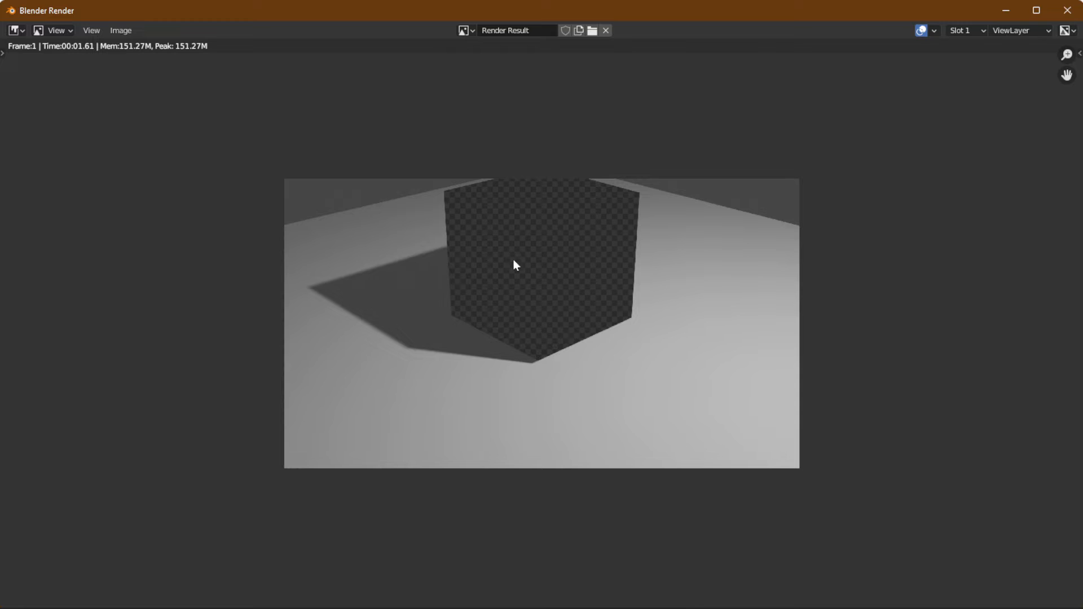
pyautogui.click(1067, 10)
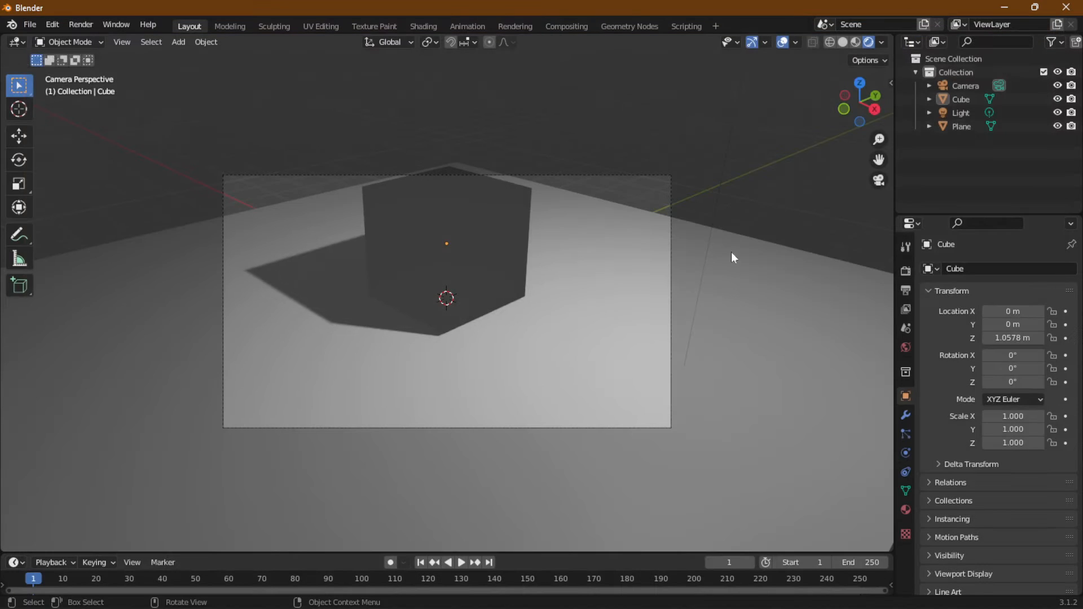
# Add a Track To constraint to the camera with the cube as its target.
pyautogui.click(959, 86)
pyautogui.click(906, 434)
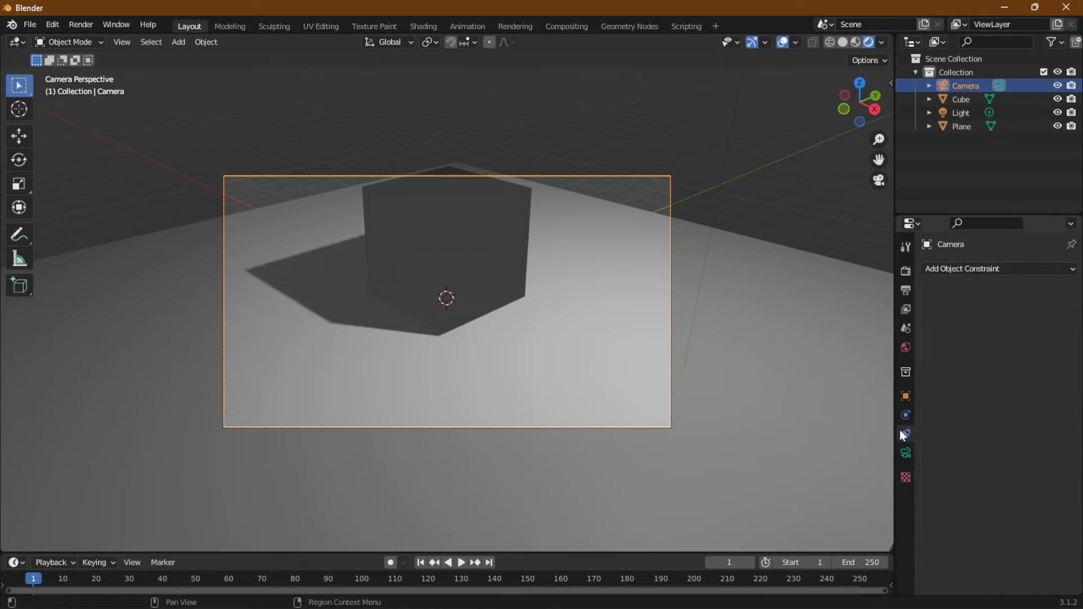
pyautogui.click(978, 270)
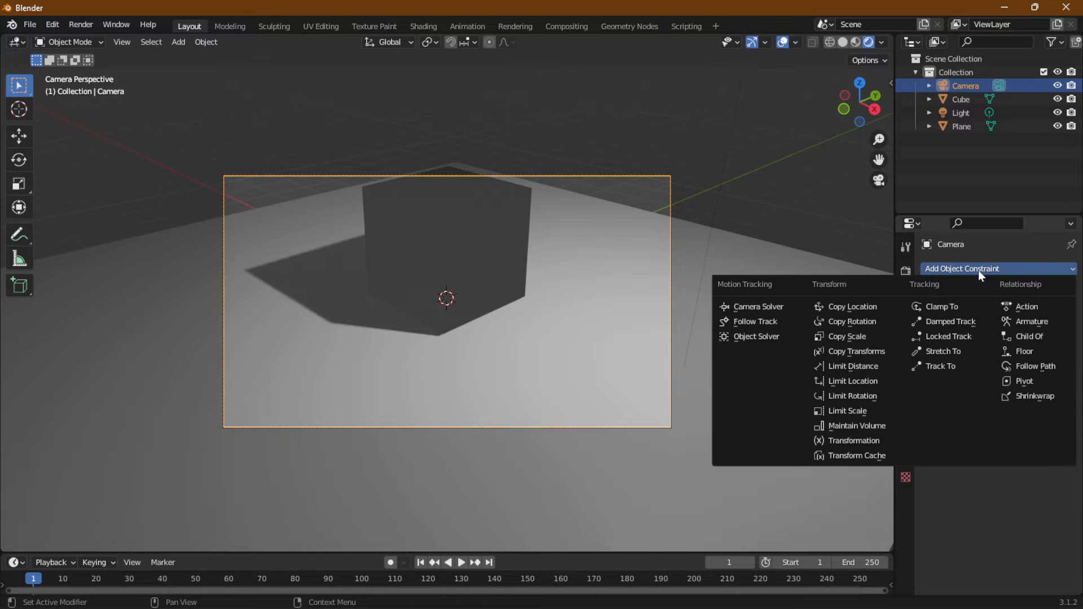
pyautogui.click(944, 368)
pyautogui.click(1051, 312)
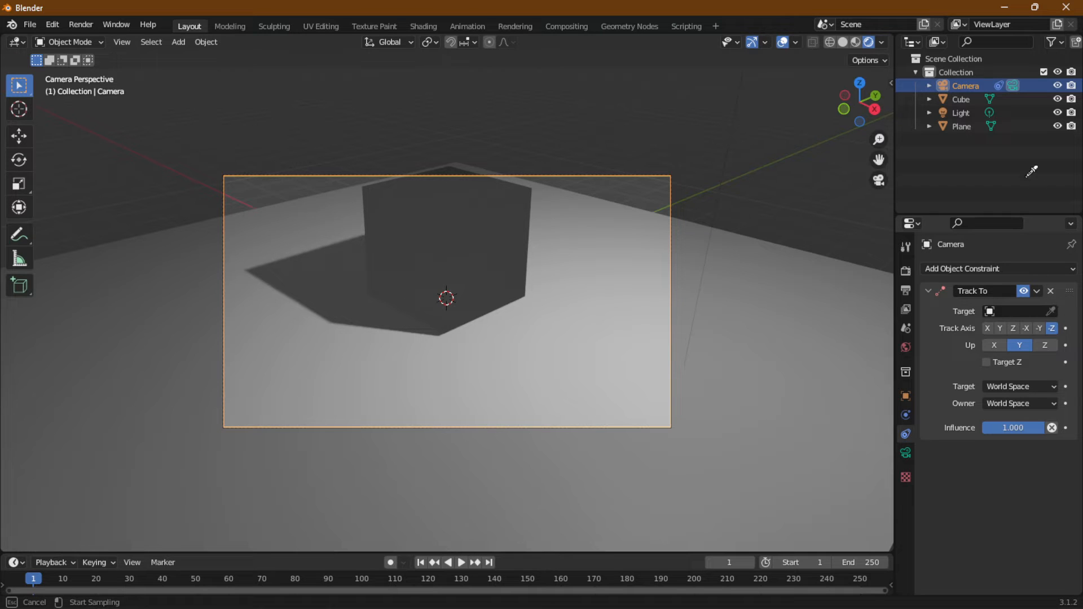
pyautogui.click(474, 198)
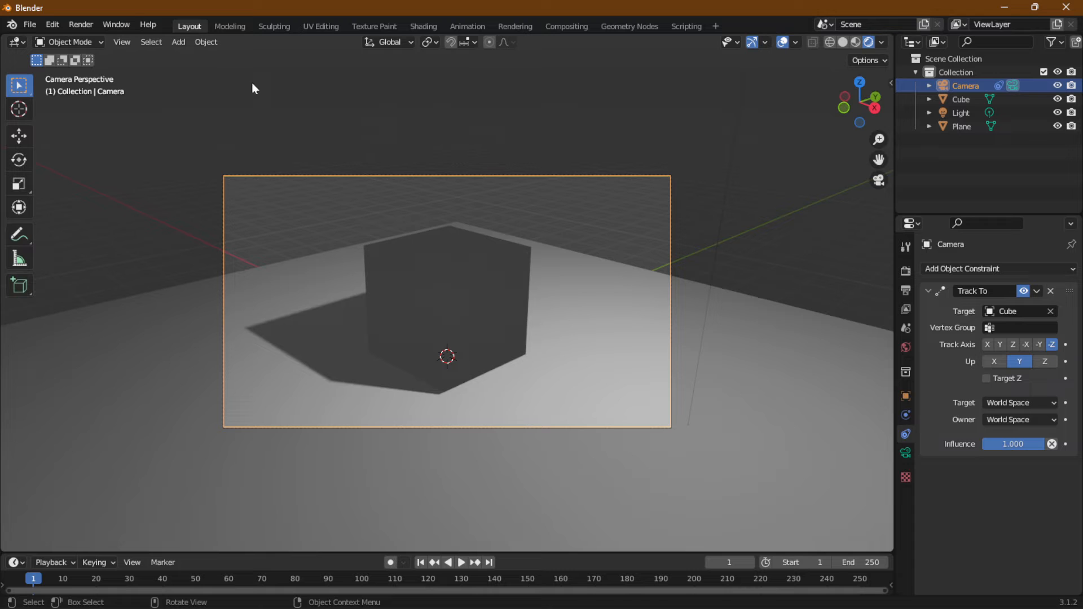
# Render the reframed image, examine the cube's transparent cutout and shadow, and close the render window.
pyautogui.click(80, 24)
pyautogui.click(82, 39)
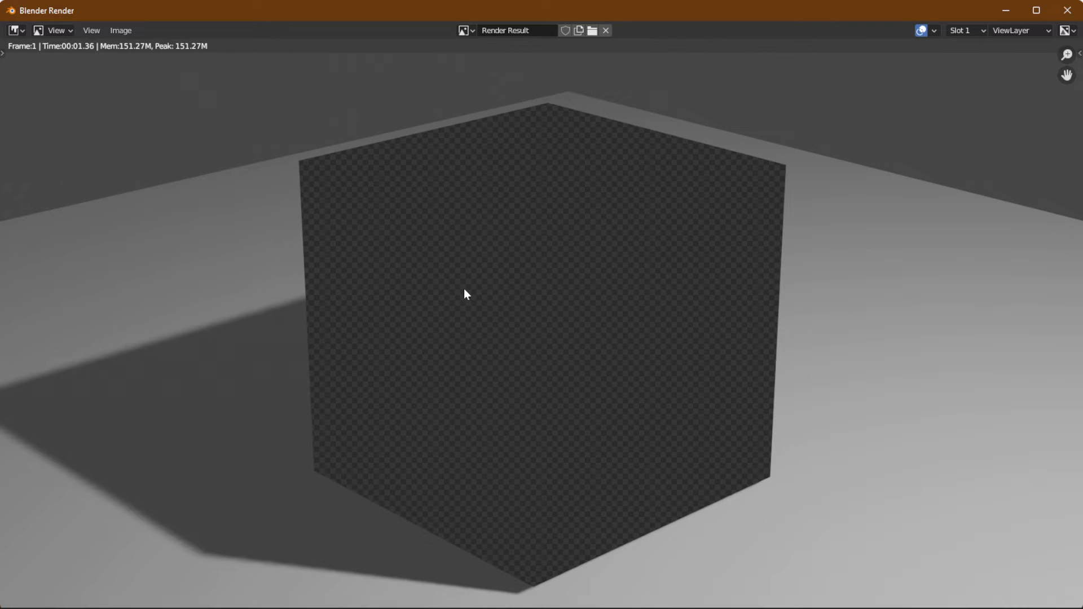
pyautogui.scroll(-3, 474, 296)
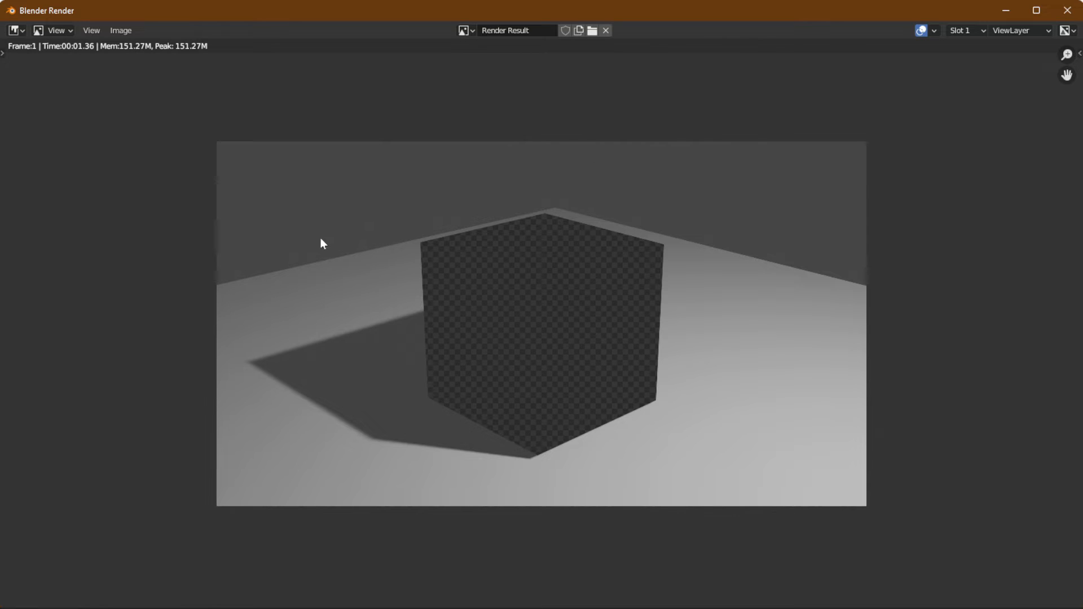
pyautogui.click(1068, 10)
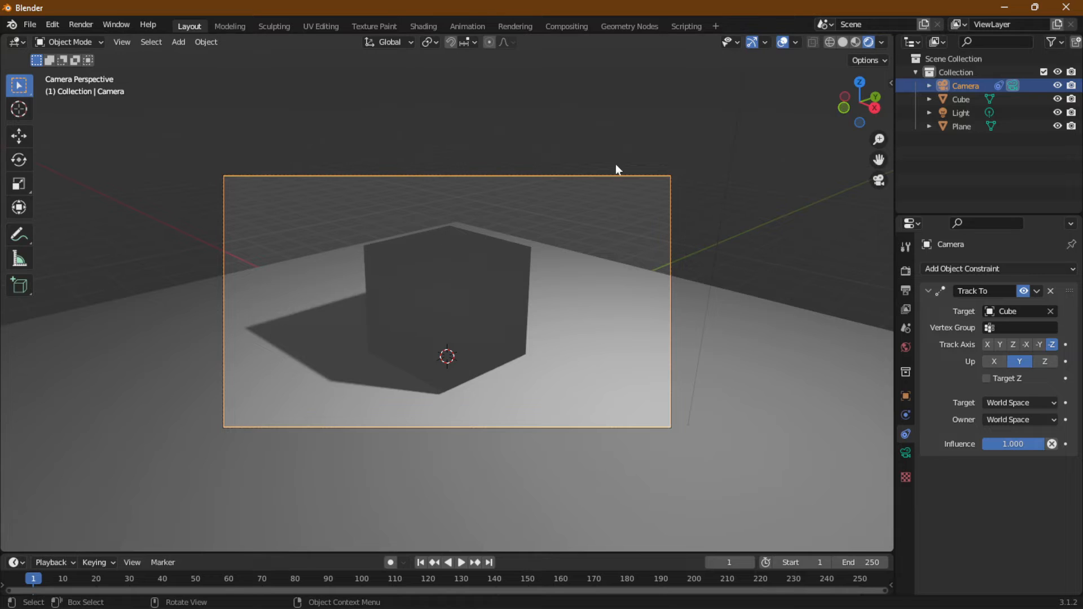
# Select the cube and delete the Holdout node from its material in the Shading workspace.
pyautogui.click(535, 115)
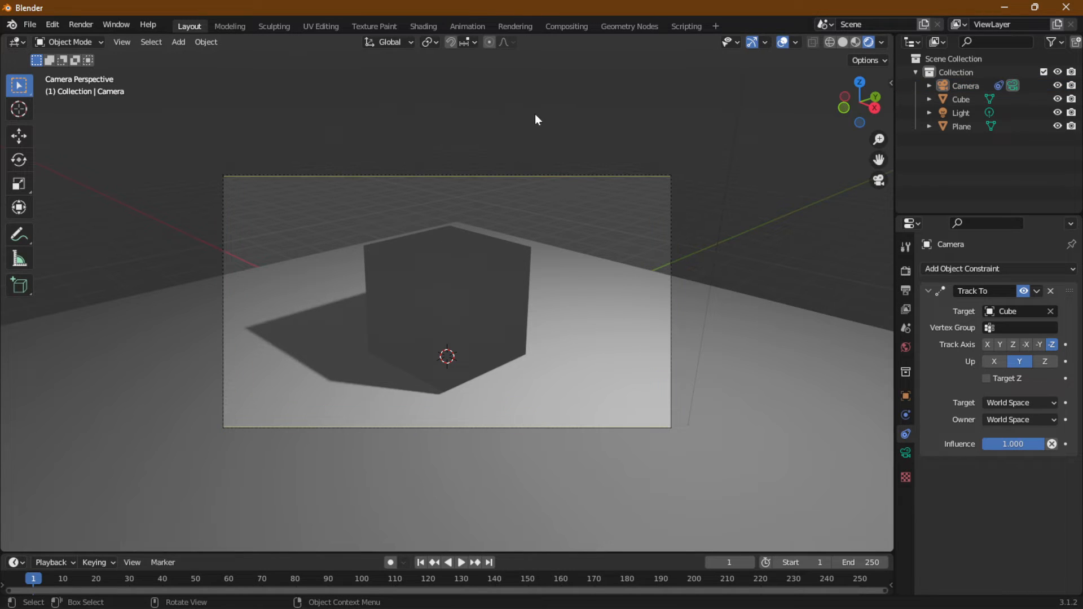
pyautogui.click(428, 308)
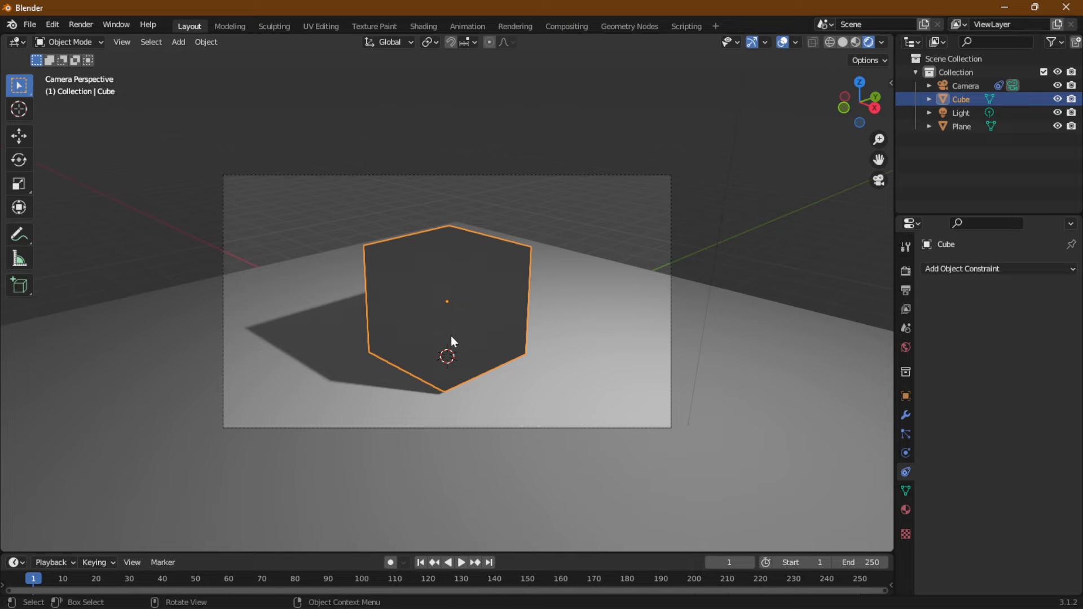
pyautogui.click(424, 26)
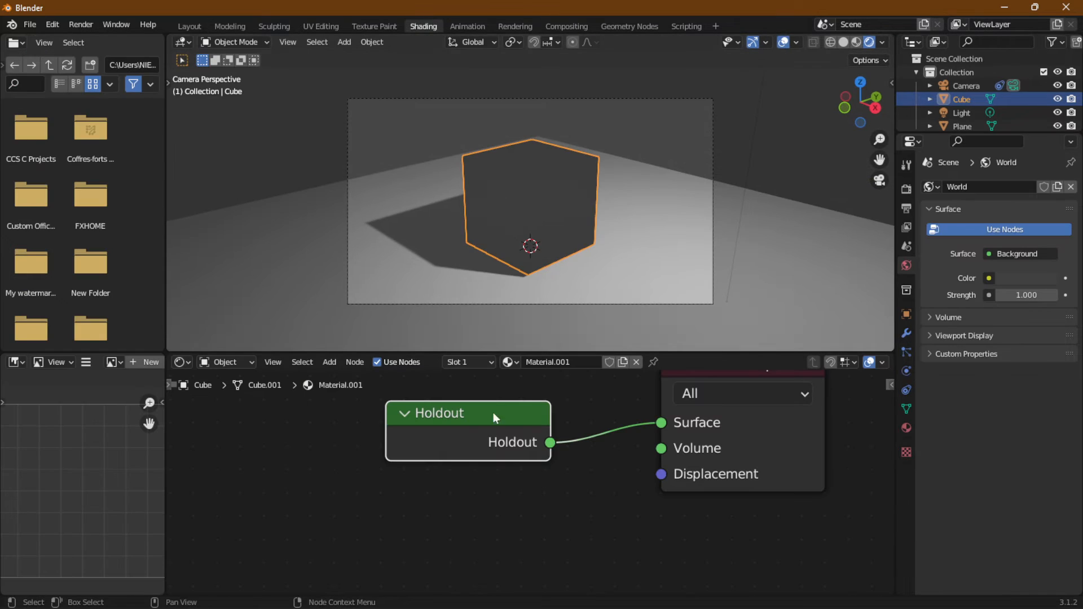
pyautogui.scroll(-3, 451, 486)
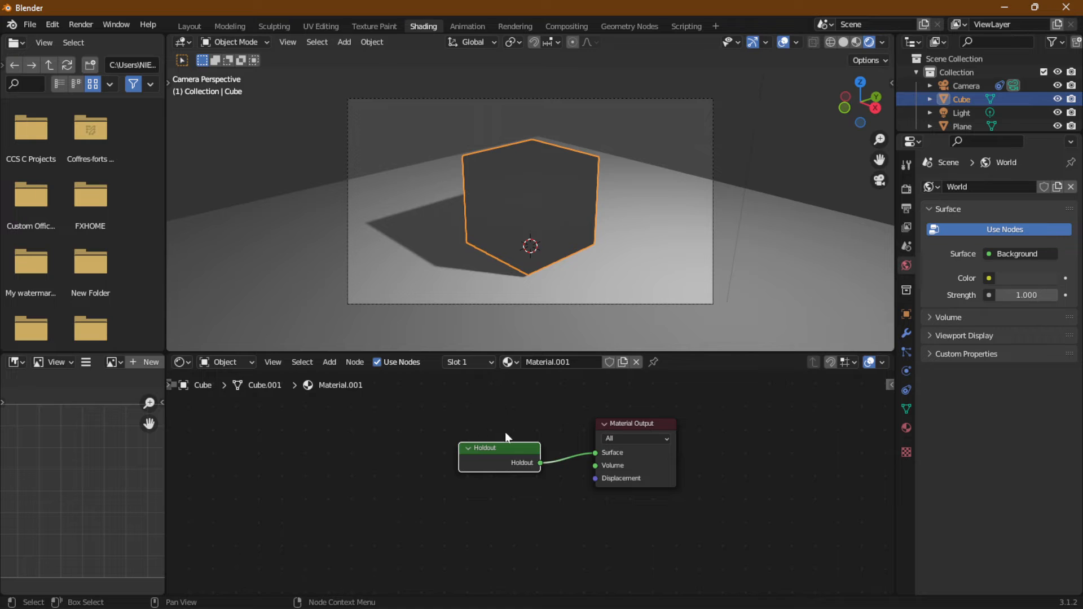
pyautogui.moveTo(506, 432); pyautogui.dragTo(555, 415, button='middle')
pyautogui.scroll(4, 456, 412)
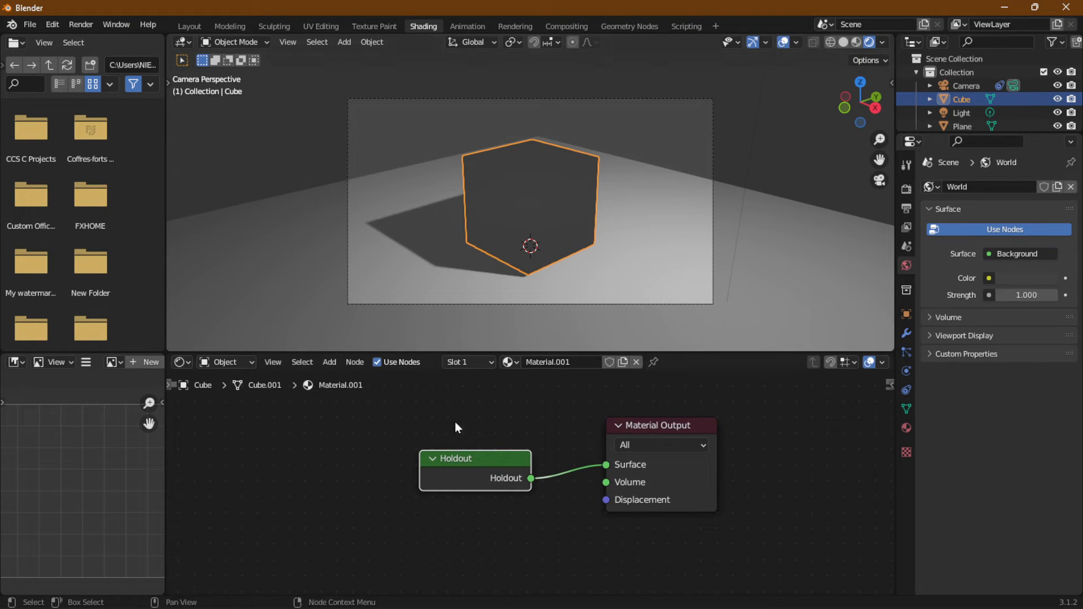
pyautogui.press('x')
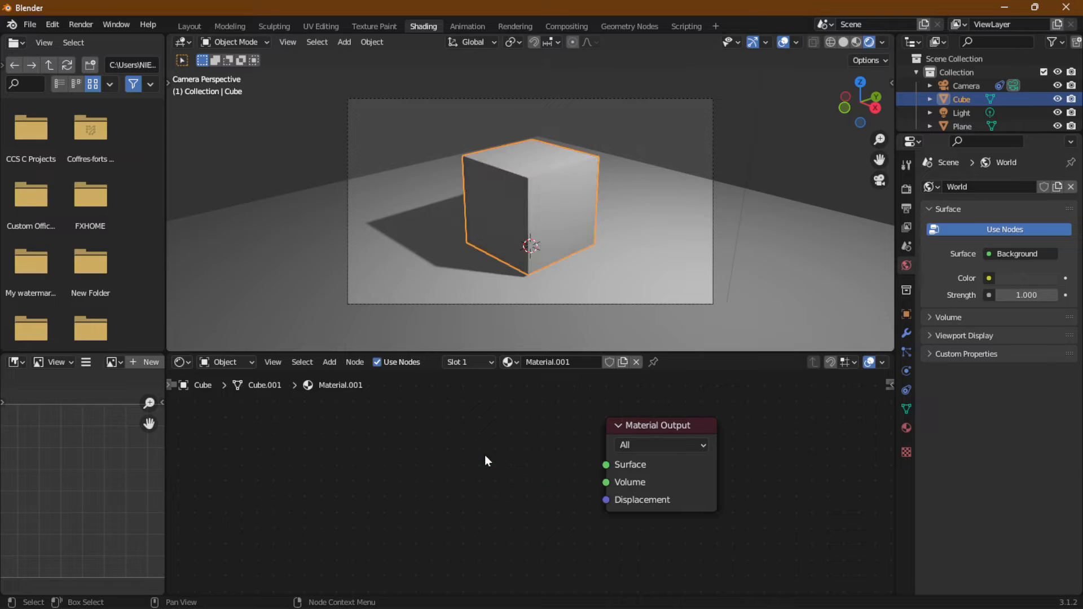
# Add a Musgrave Texture node to the cube's material and link its Height output to the Material Output's Surface input.
pyautogui.click(329, 362)
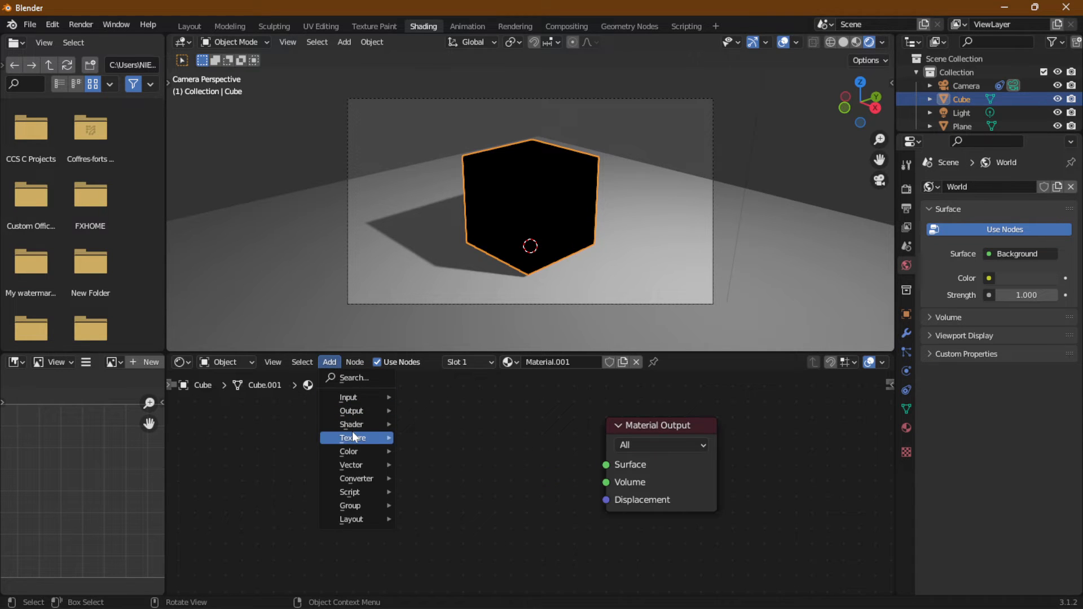
pyautogui.moveTo(352, 435)
pyautogui.click(464, 360)
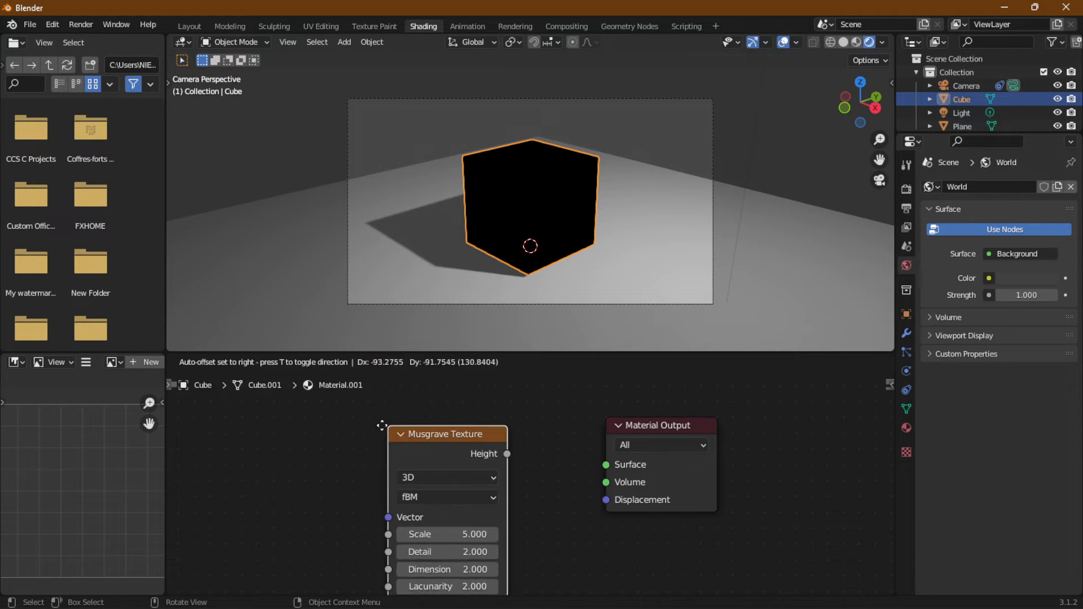
pyautogui.click(442, 416)
pyautogui.moveTo(447, 436); pyautogui.dragTo(609, 463)
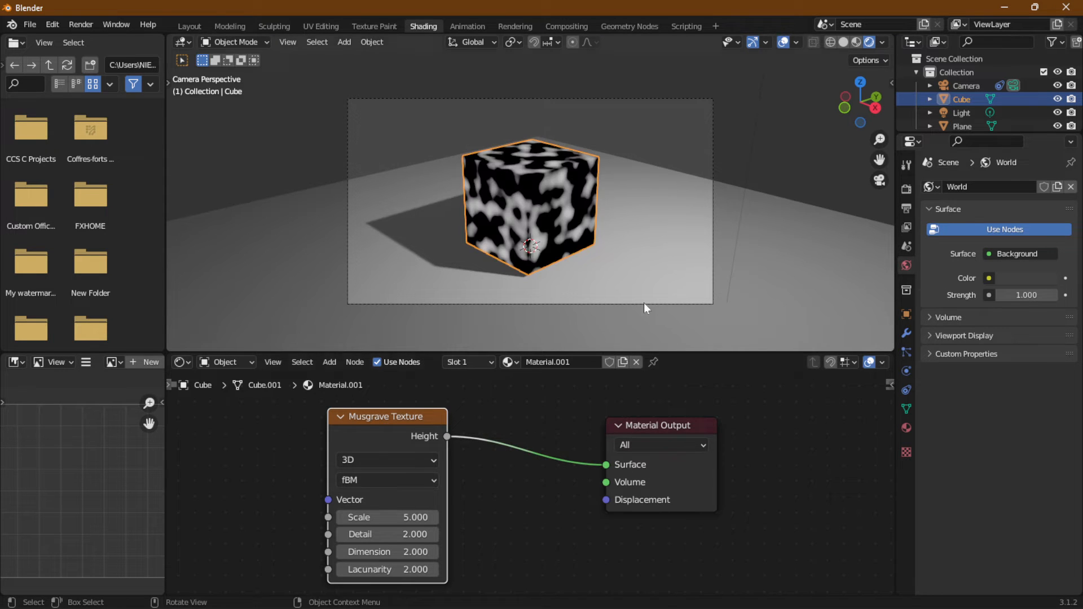
pyautogui.scroll(3, 569, 218)
pyautogui.scroll(1, 570, 219)
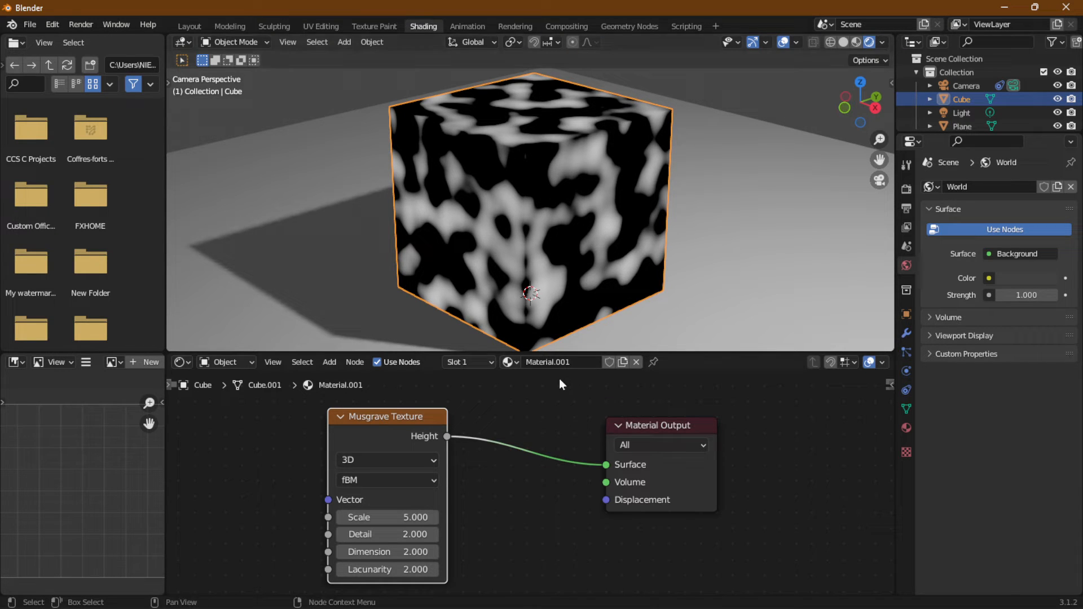
# Move the Material Output node farther from the Musgrave Texture and add an Emission shader node below the texture node.
pyautogui.scroll(-2, 513, 415)
pyautogui.moveTo(608, 442); pyautogui.dragTo(712, 436)
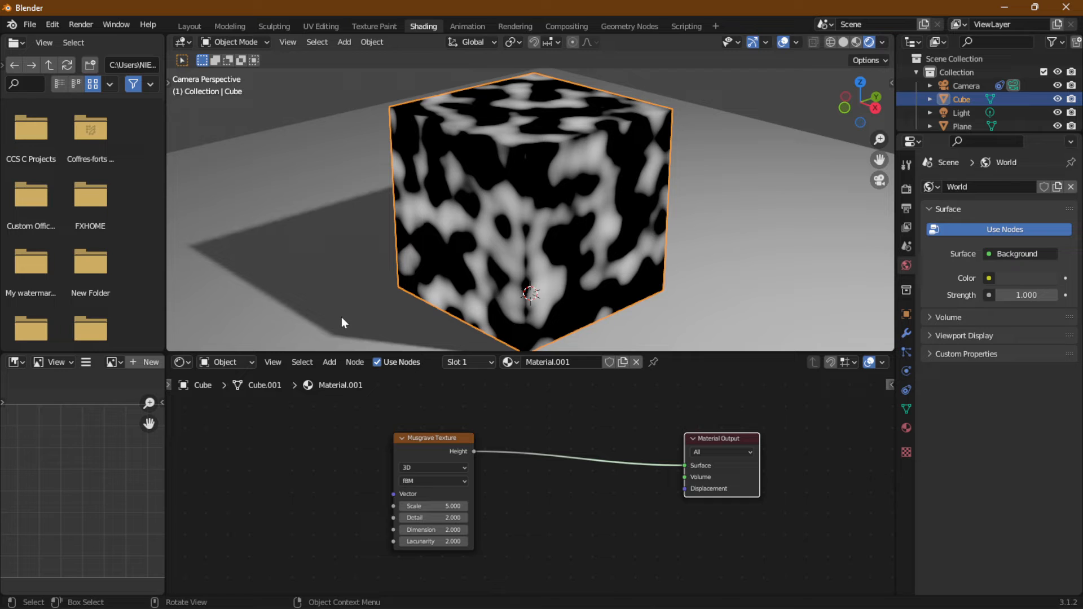
pyautogui.moveTo(324, 365)
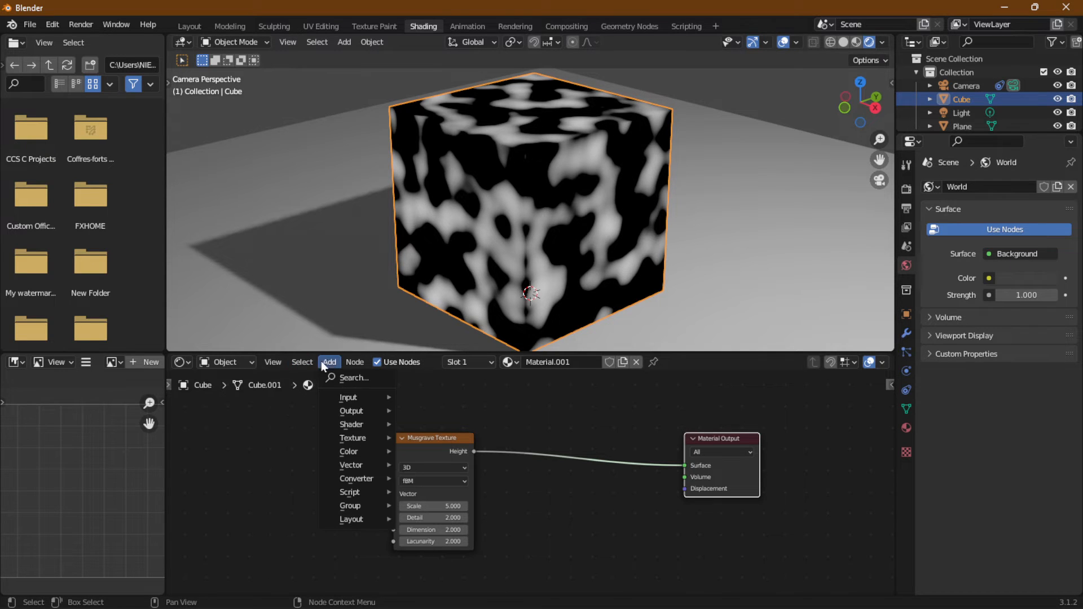
pyautogui.moveTo(346, 424)
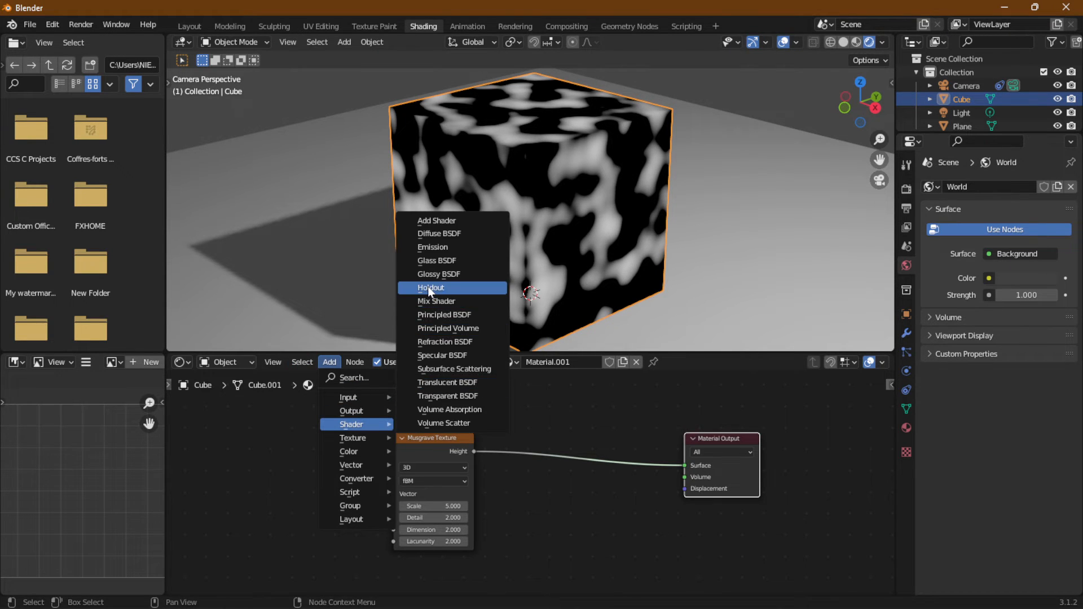
pyautogui.click(443, 254)
pyautogui.click(480, 550)
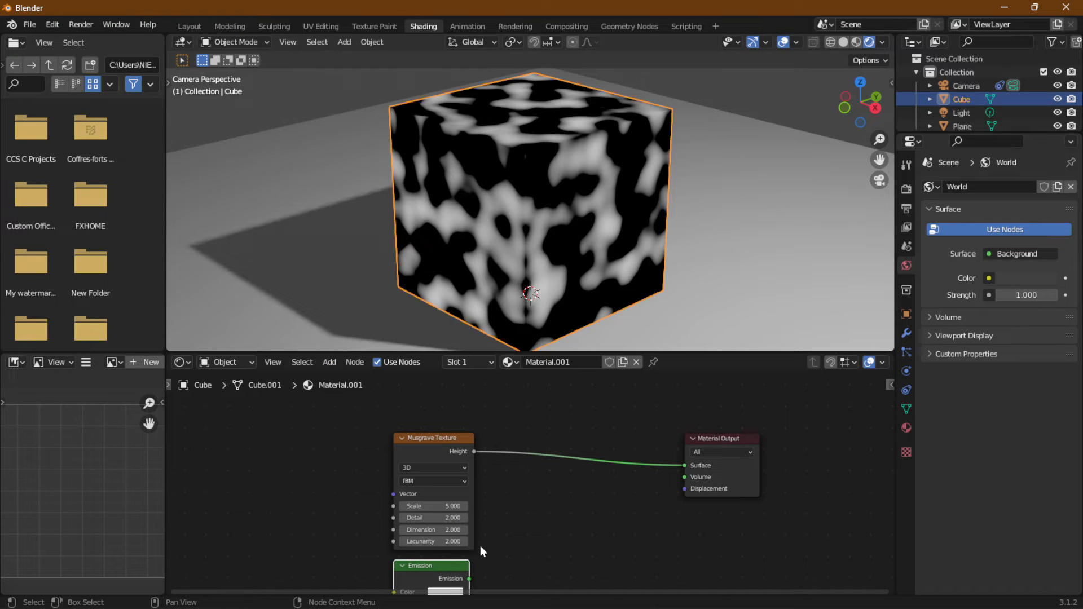
# Add a Holdout shader node below the Emission node.
pyautogui.moveTo(480, 551); pyautogui.dragTo(472, 435, button='middle')
pyautogui.click(329, 363)
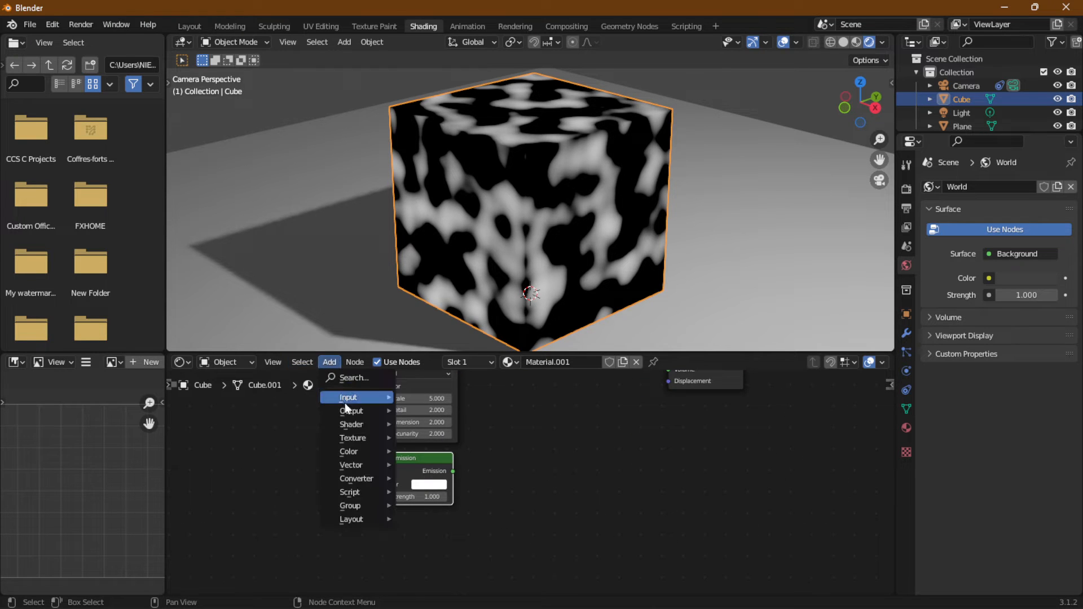
pyautogui.moveTo(350, 416)
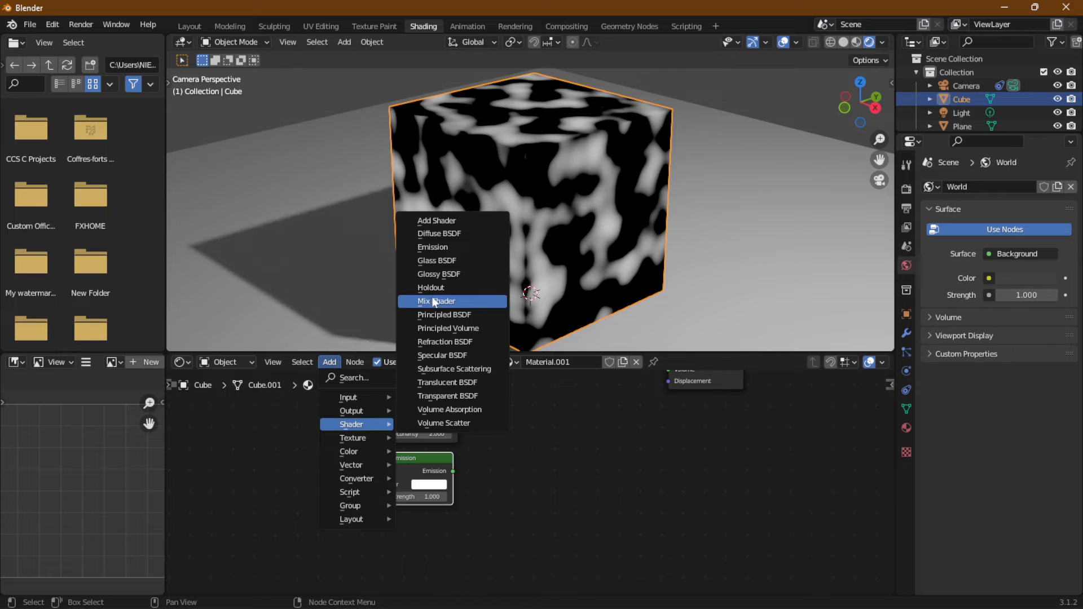
pyautogui.click(426, 302)
pyautogui.click(386, 520)
pyautogui.scroll(2, 468, 499)
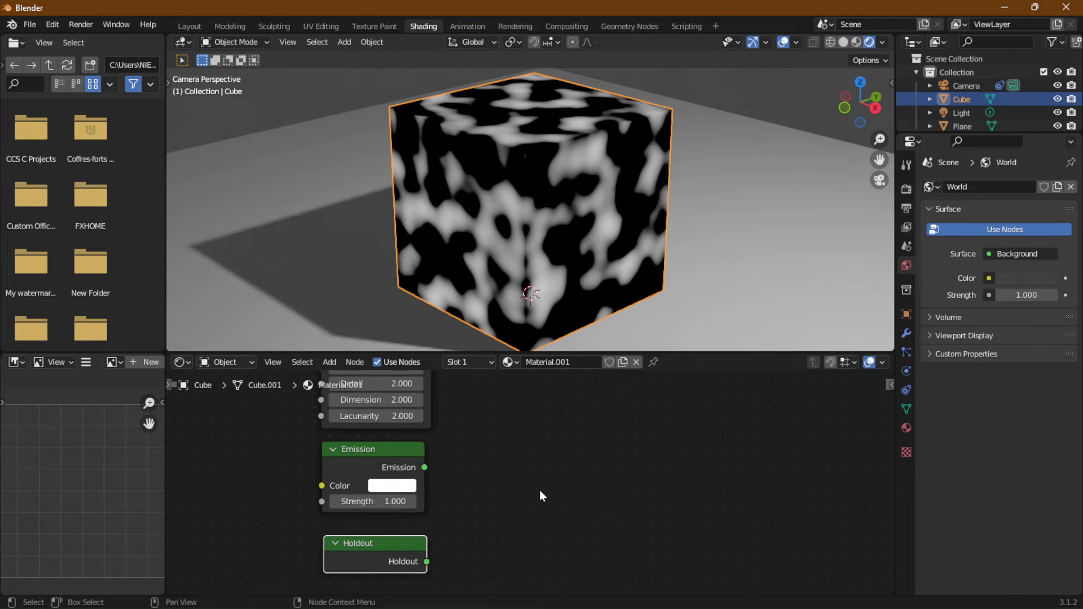
pyautogui.scroll(-3, 540, 478)
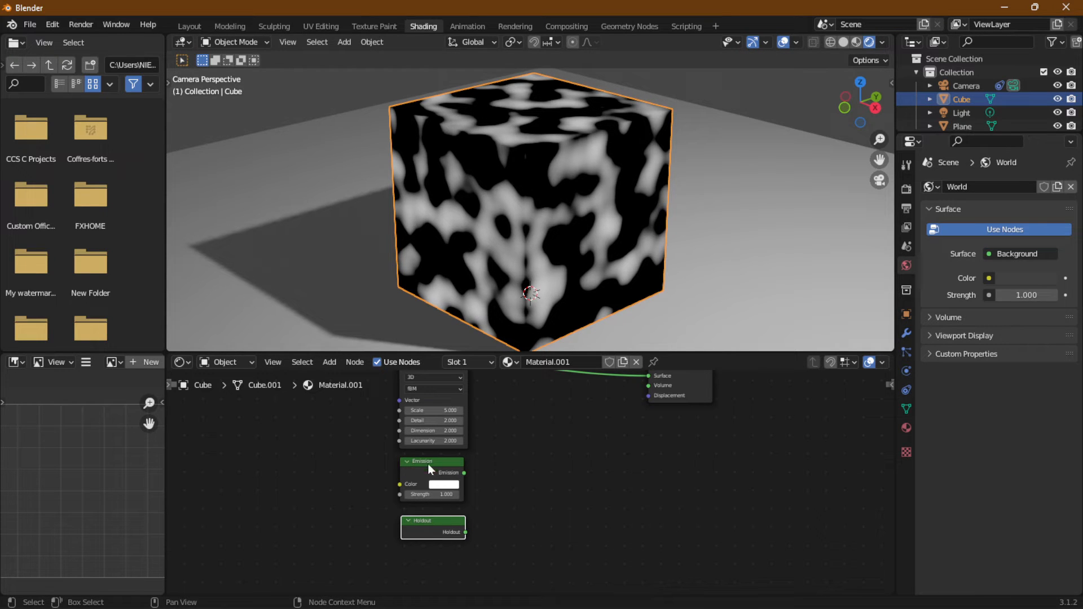
pyautogui.moveTo(539, 443); pyautogui.dragTo(510, 495, button='middle')
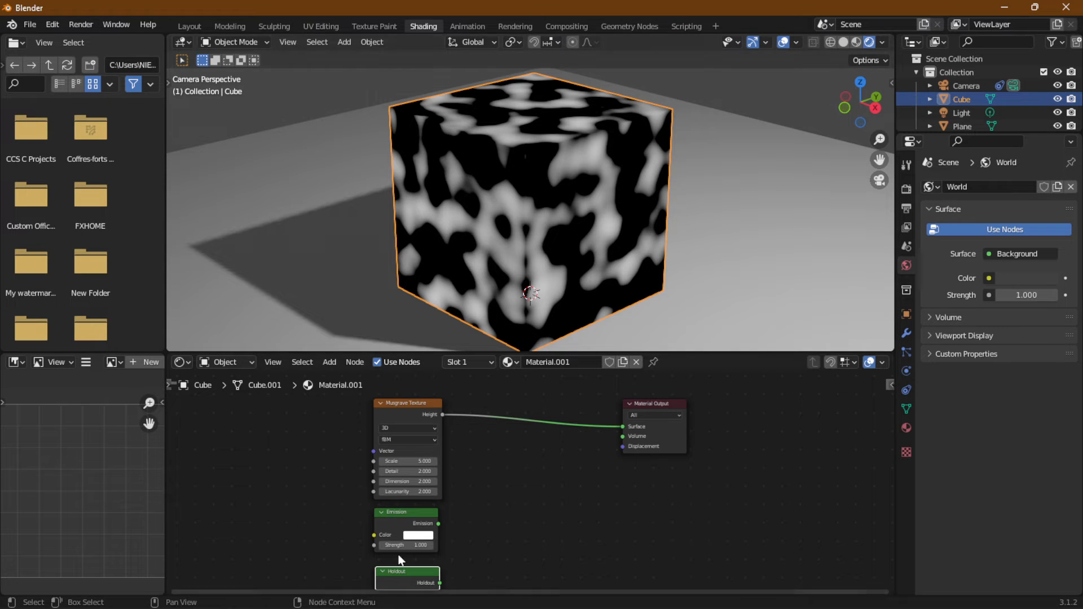
# Add a Mix Shader node between the Musgrave Texture and Material Output nodes.
pyautogui.click(330, 361)
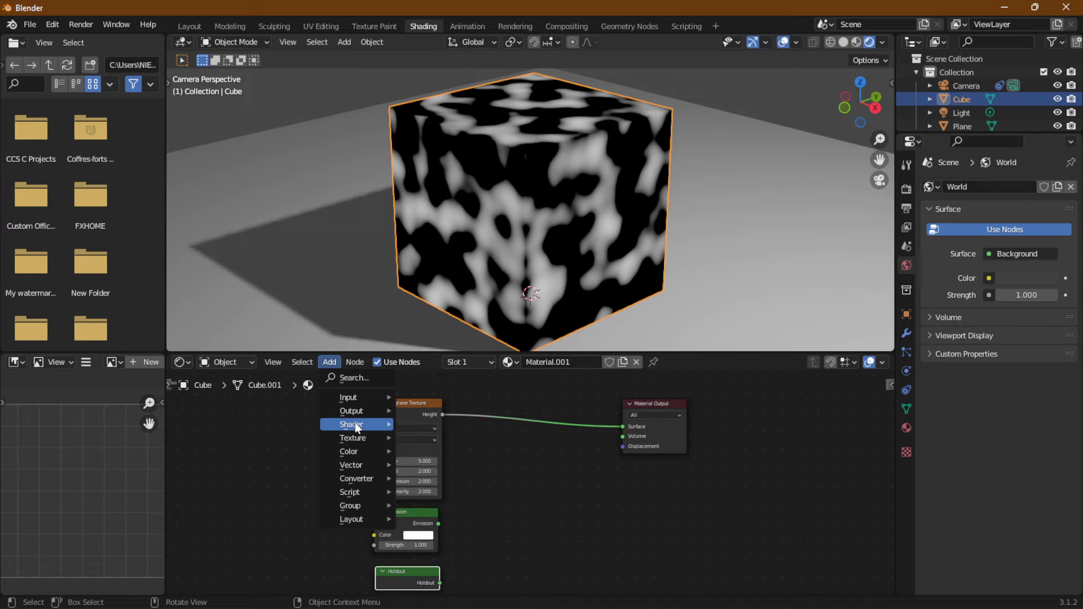
pyautogui.moveTo(354, 423)
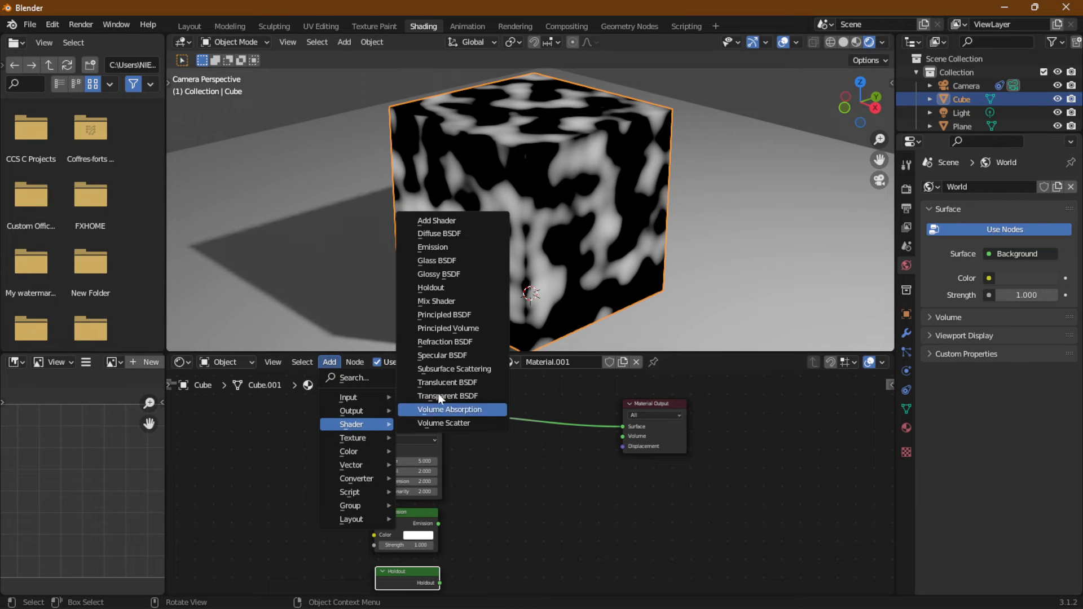
pyautogui.click(461, 299)
pyautogui.click(486, 500)
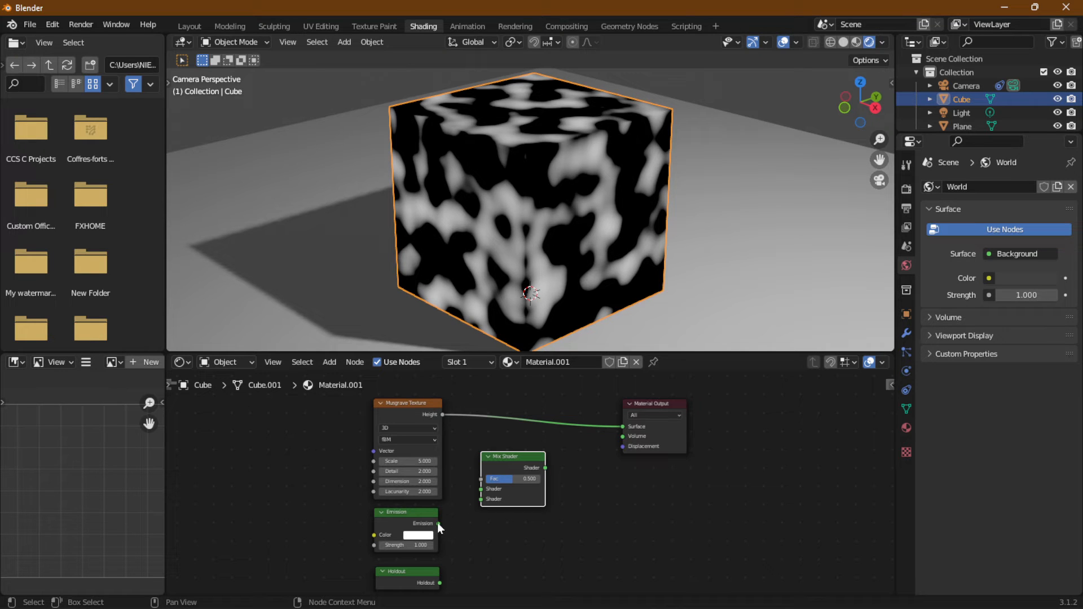
# Connect the Emission node to the Mix Shader's first Shader input and the Holdout node to its second.
pyautogui.moveTo(438, 522); pyautogui.dragTo(481, 488)
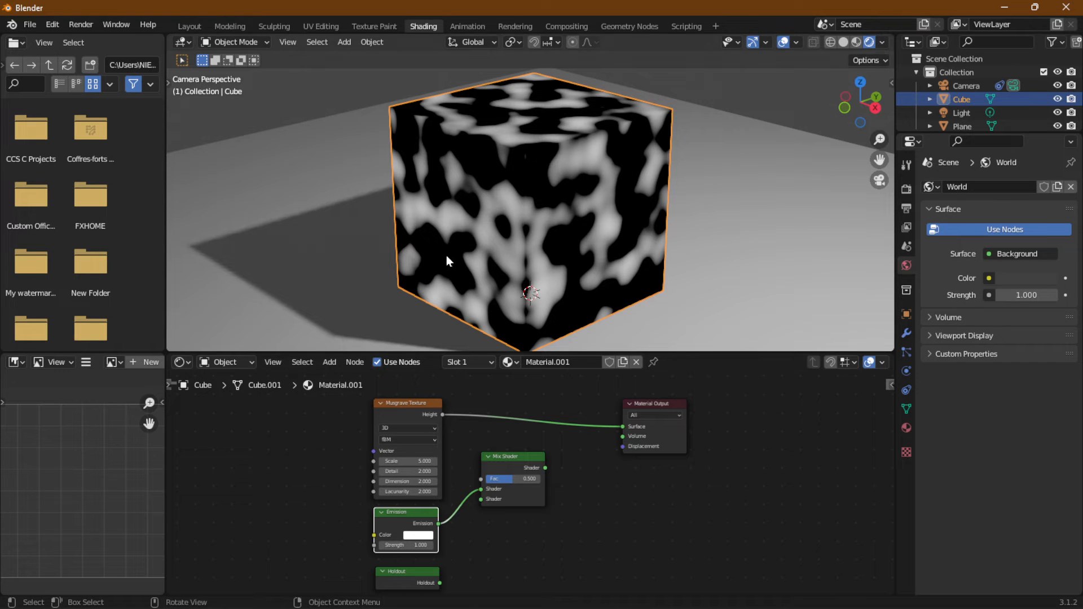
pyautogui.moveTo(473, 541); pyautogui.dragTo(458, 488, button='middle')
pyautogui.scroll(3, 460, 490)
pyautogui.moveTo(396, 541); pyautogui.dragTo(447, 436)
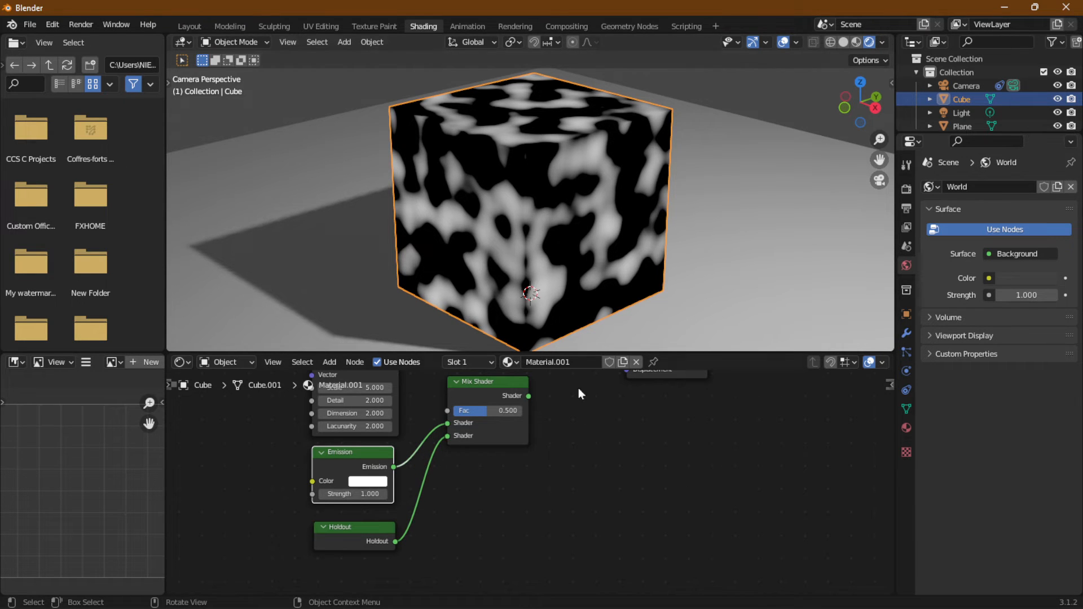
# Reroute the Musgrave Texture's Height to the Mix Shader's Fac input and link the Mix Shader's output to the Material Output's Surface.
pyautogui.moveTo(577, 388); pyautogui.dragTo(595, 515, button='middle')
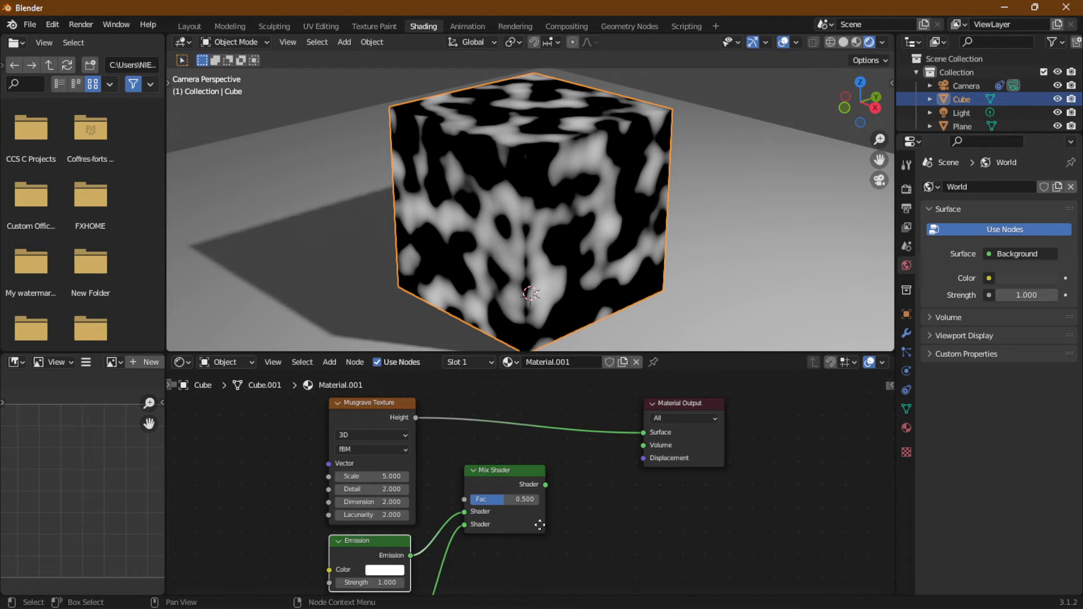
pyautogui.moveTo(372, 540); pyautogui.dragTo(373, 485, button='middle')
pyautogui.keyDown('shift'); pyautogui.scroll(2, 663, 406); pyautogui.keyUp('shift')
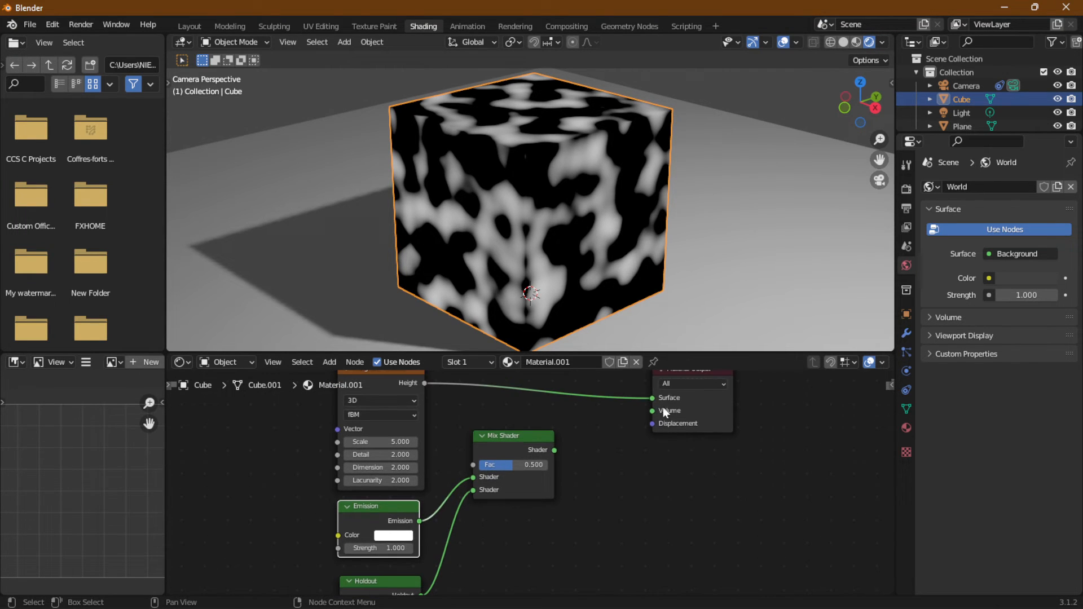
pyautogui.moveTo(652, 399); pyautogui.dragTo(473, 464)
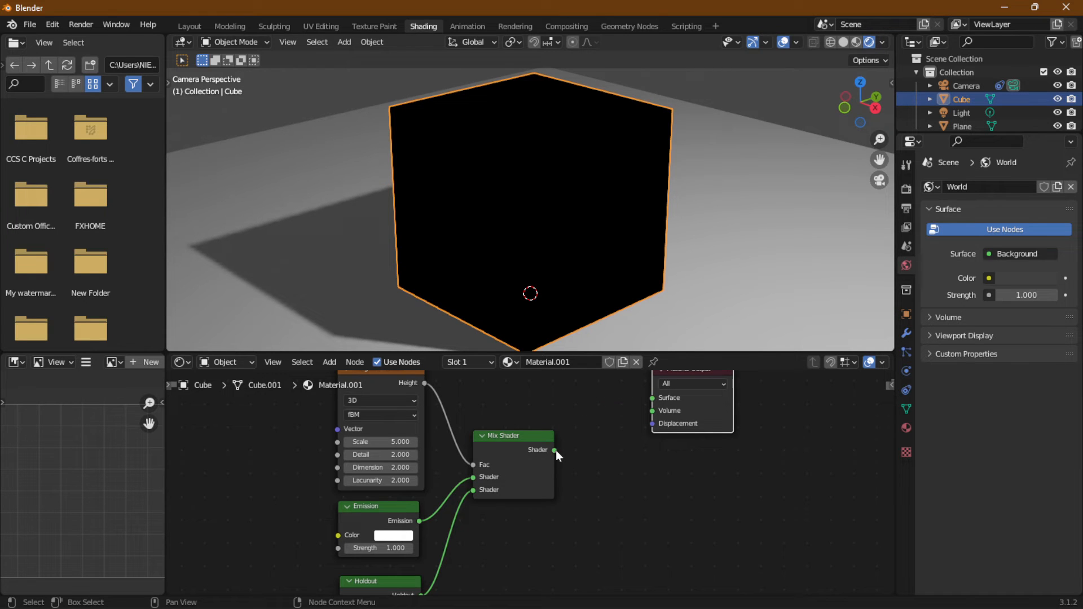
pyautogui.moveTo(555, 450); pyautogui.dragTo(640, 404)
pyautogui.moveTo(556, 450); pyautogui.dragTo(646, 399)
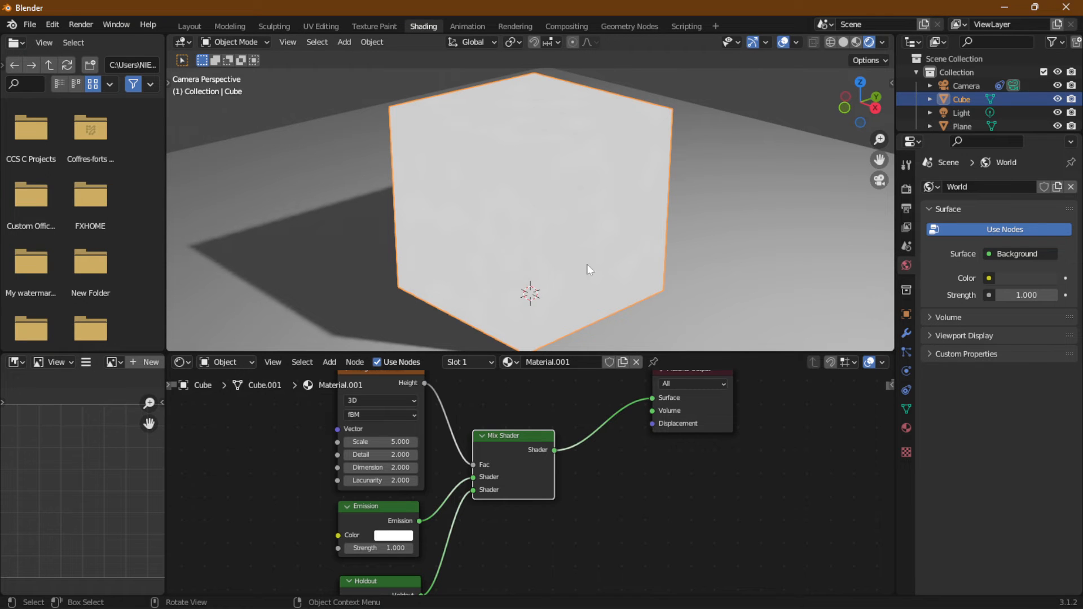
# Set the Emission node's strength to 0.4.
pyautogui.moveTo(538, 543); pyautogui.dragTo(583, 481, button='middle')
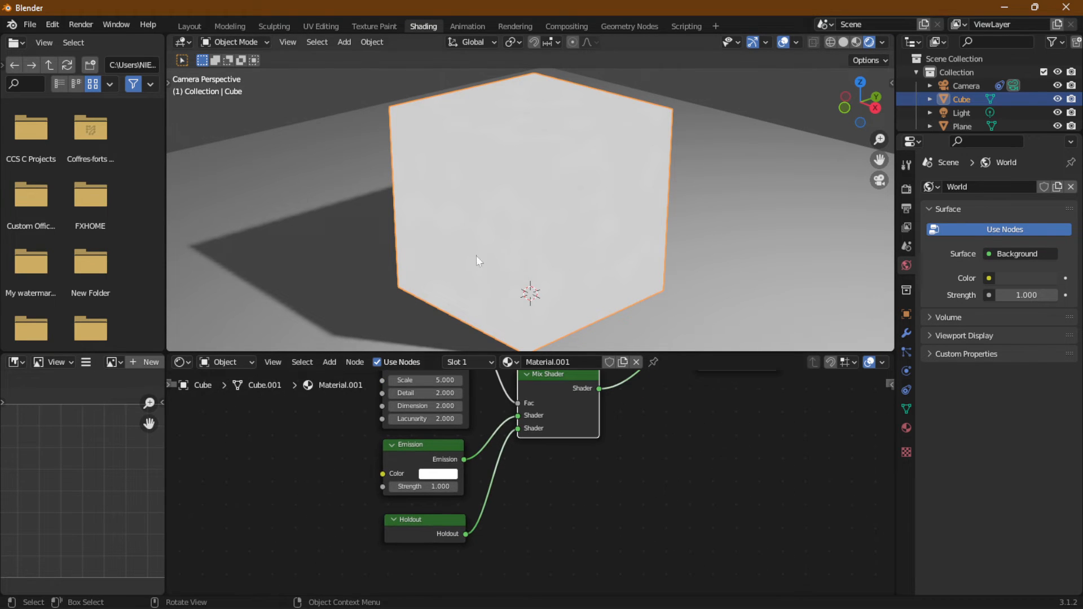
pyautogui.click(425, 487)
pyautogui.write('0')
pyautogui.press('Return')
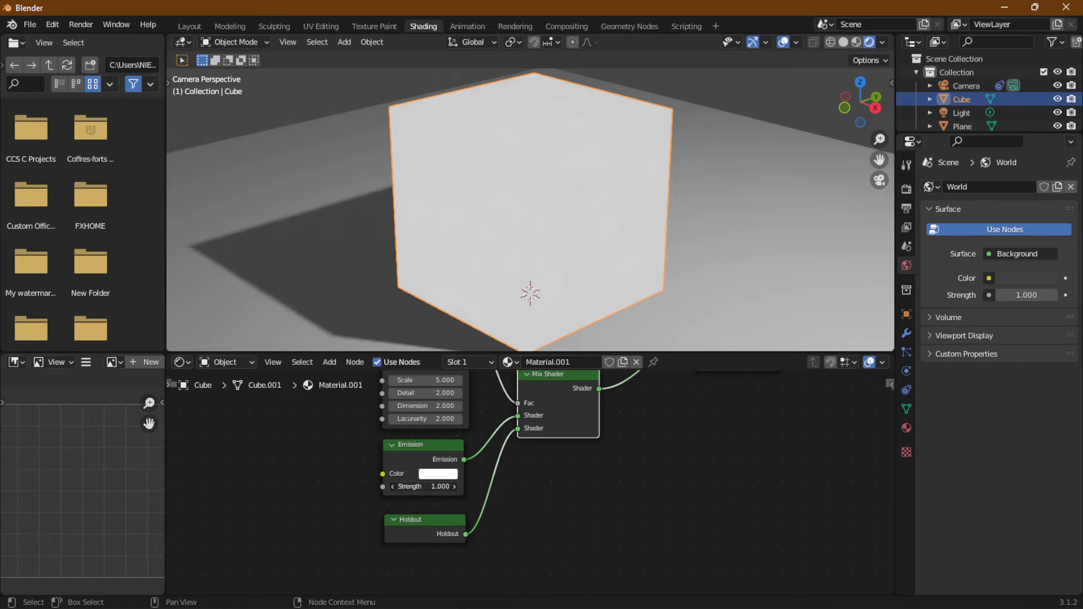
pyautogui.moveTo(424, 486); pyautogui.dragTo(447, 487)
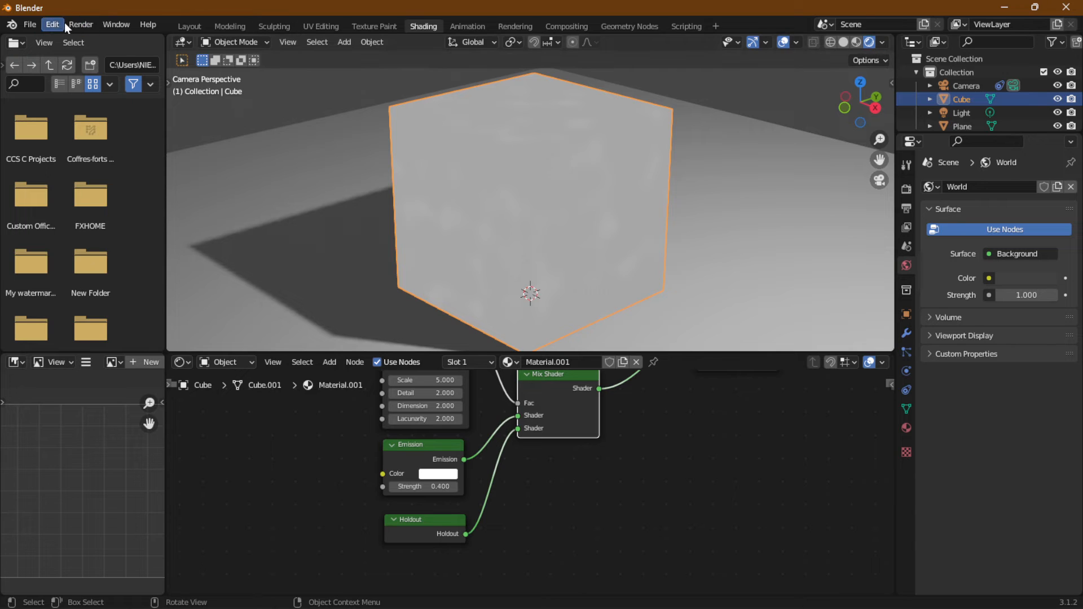
# Render the image and examine the cube with the mixed Emission and Holdout material.
pyautogui.click(81, 25)
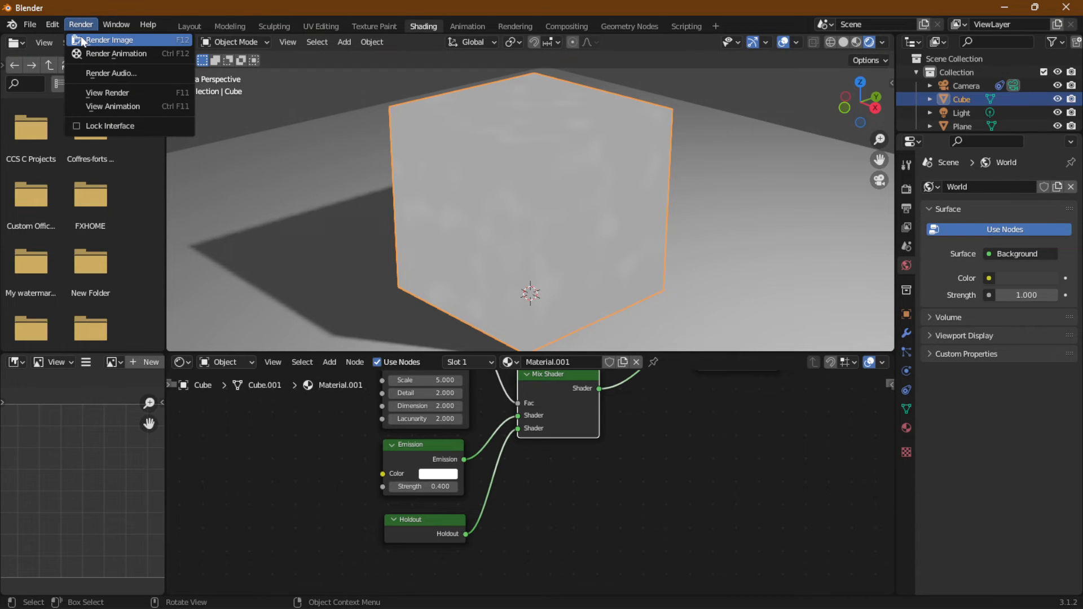
pyautogui.click(80, 38)
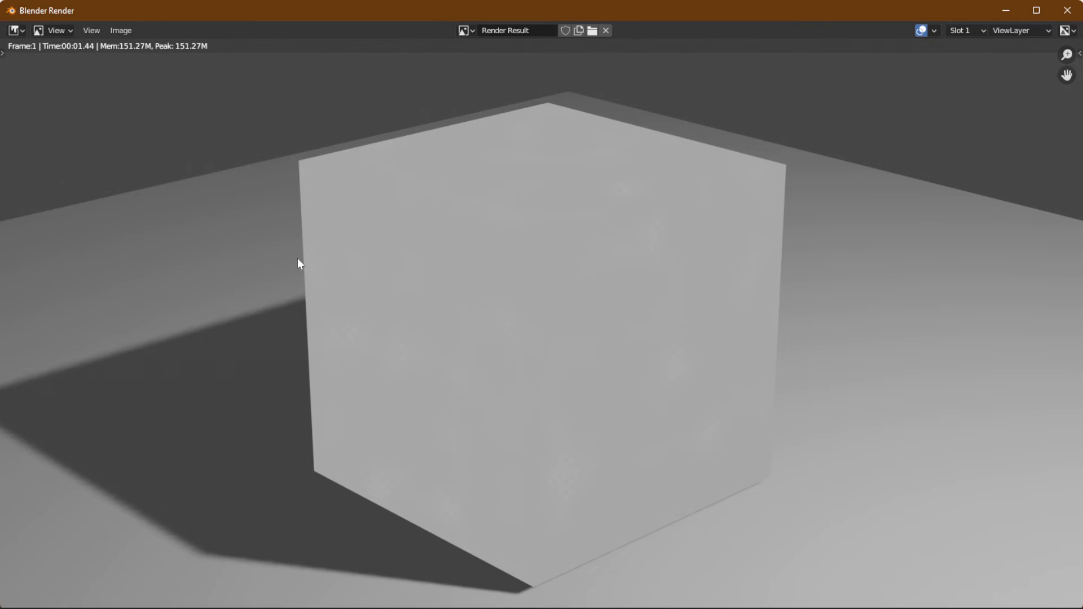
pyautogui.scroll(-4, 531, 399)
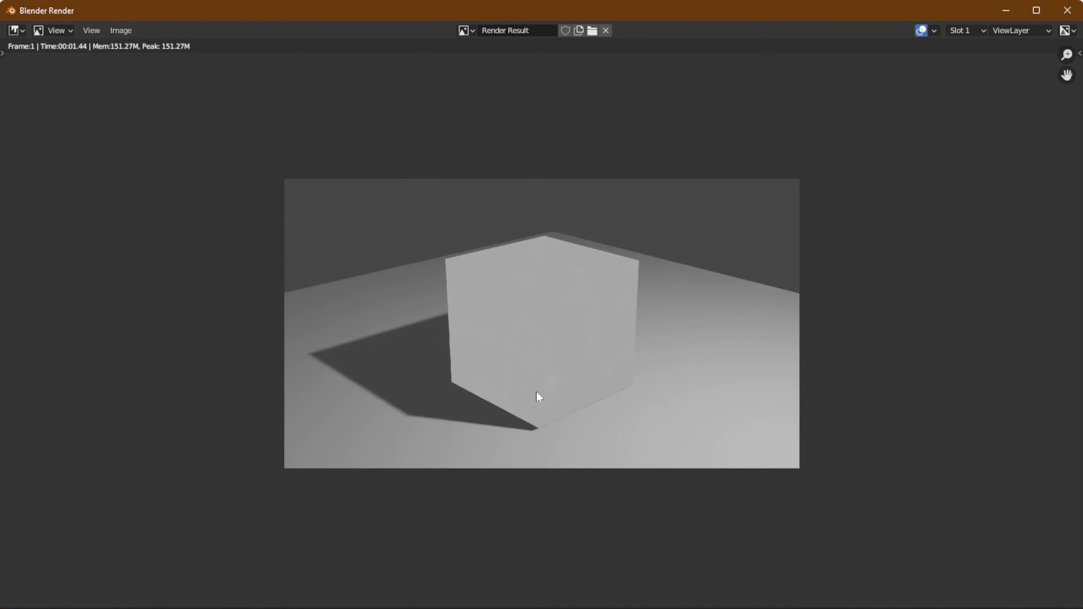
pyautogui.scroll(2, 537, 382)
pyautogui.moveTo(496, 327); pyautogui.dragTo(480, 306, button='middle')
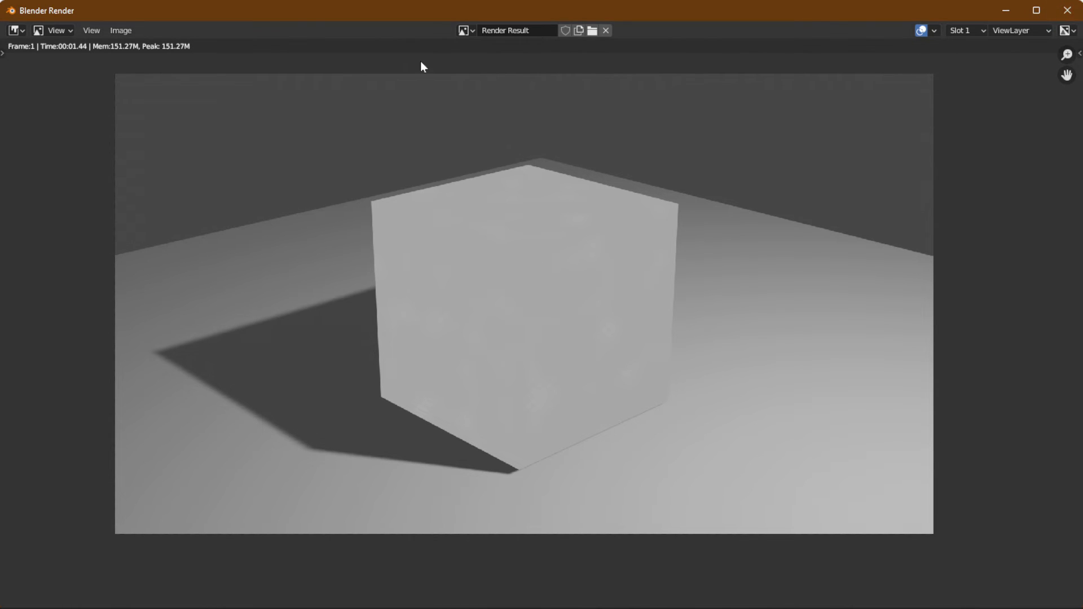
# Save the render as untitled.png in New Folder, overwriting the existing file, and close the render window.
pyautogui.click(121, 31)
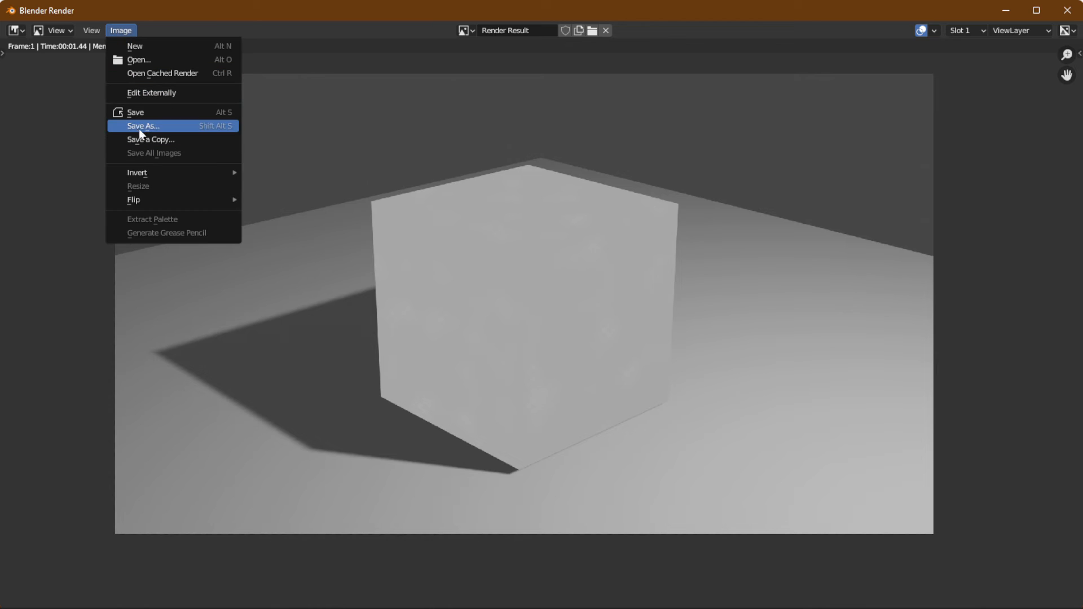
pyautogui.click(205, 127)
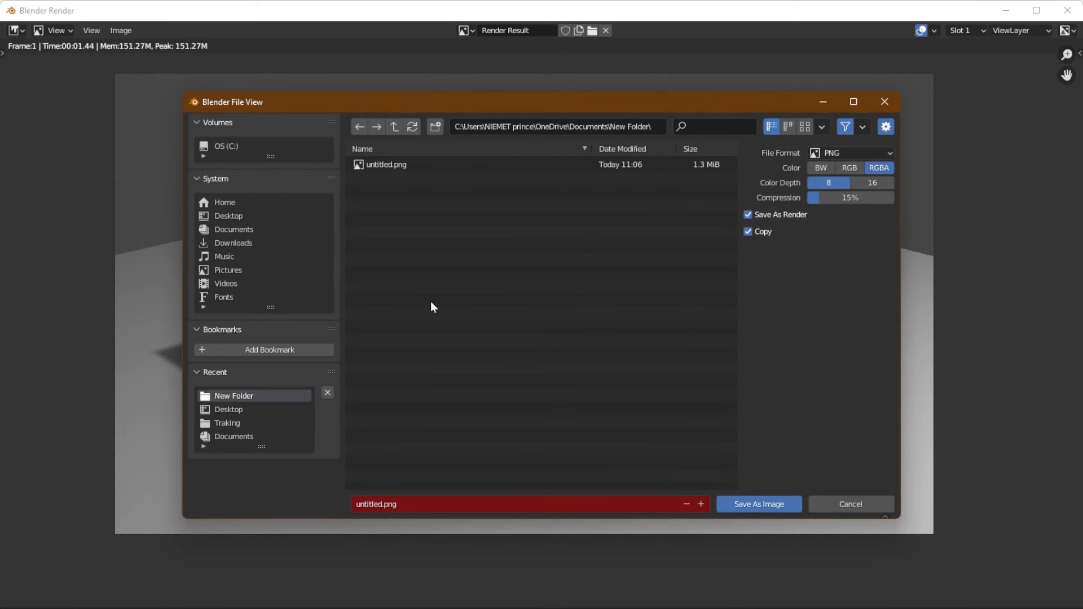
pyautogui.click(743, 506)
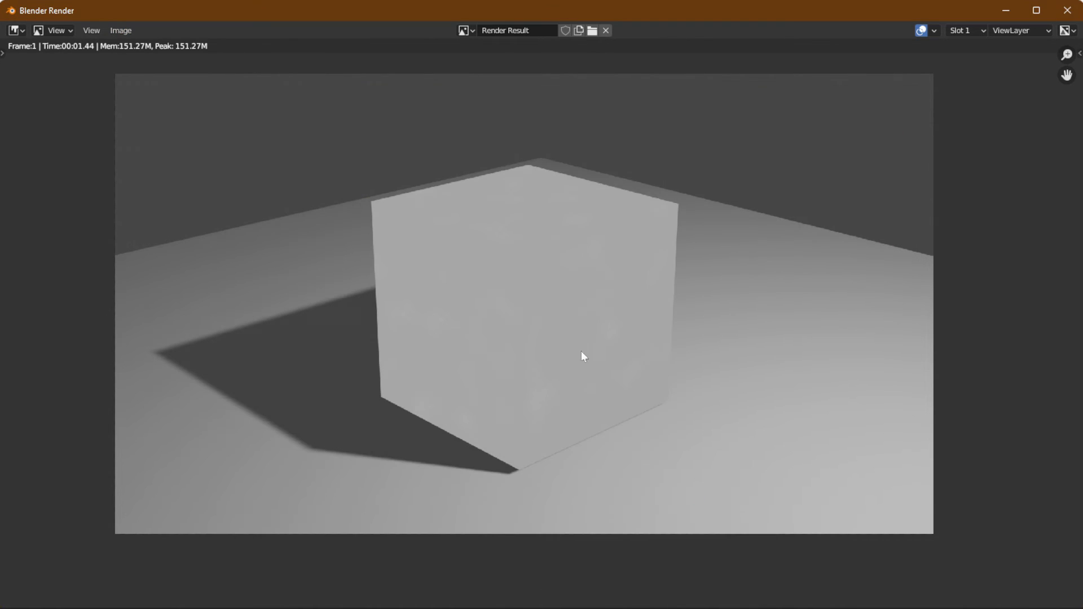
pyautogui.click(1067, 10)
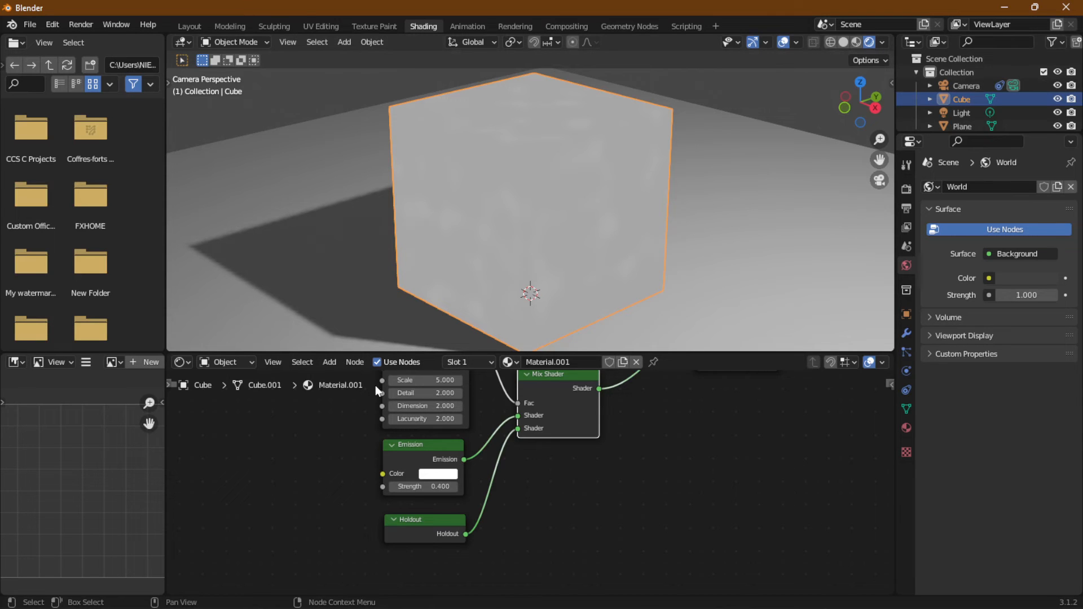
# Switch to File Explorer and open the saved untitled image to inspect the cube's transparent areas.
pyautogui.hotkey('alt', 'Tab')
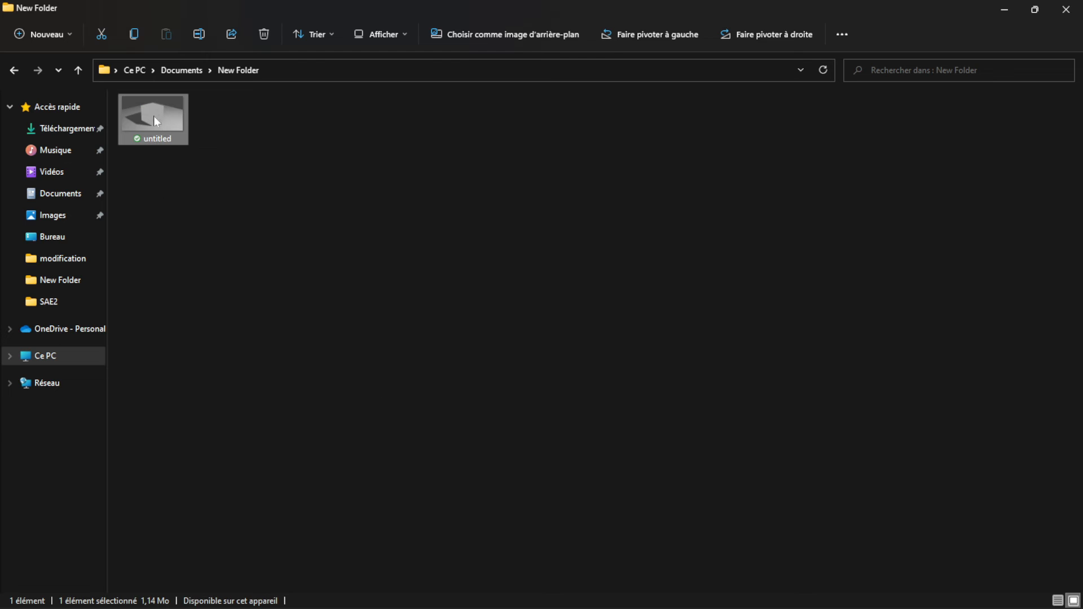
pyautogui.doubleClick(156, 119)
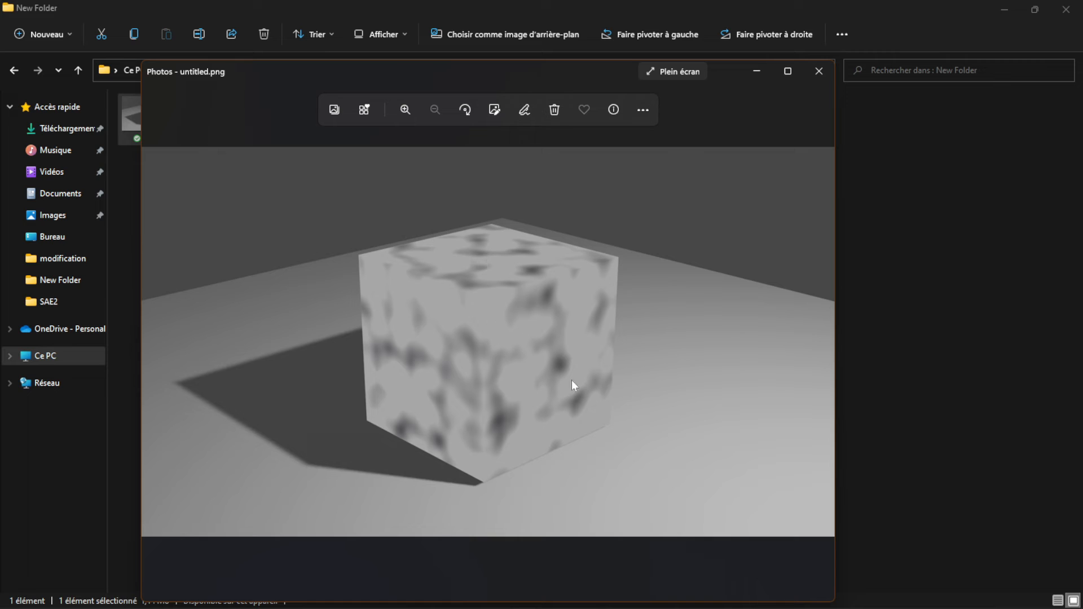
# Reopen the saved untitled image for another look at its transparent areas, close it and switch back to Blender.
pyautogui.hotkey('alt', 'F4')
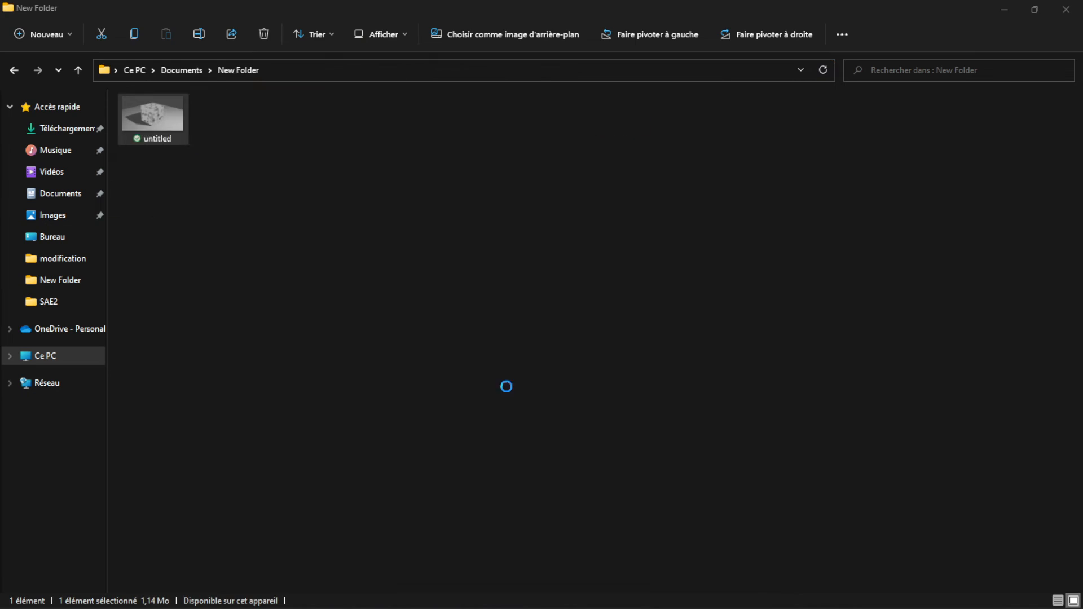
pyautogui.press('Return')
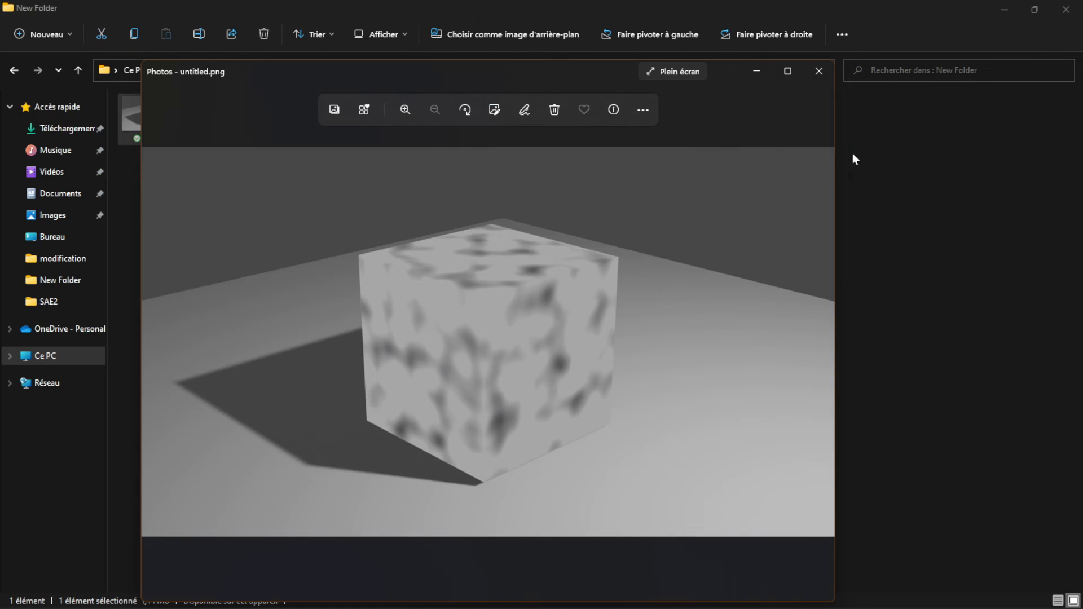
pyautogui.click(816, 77)
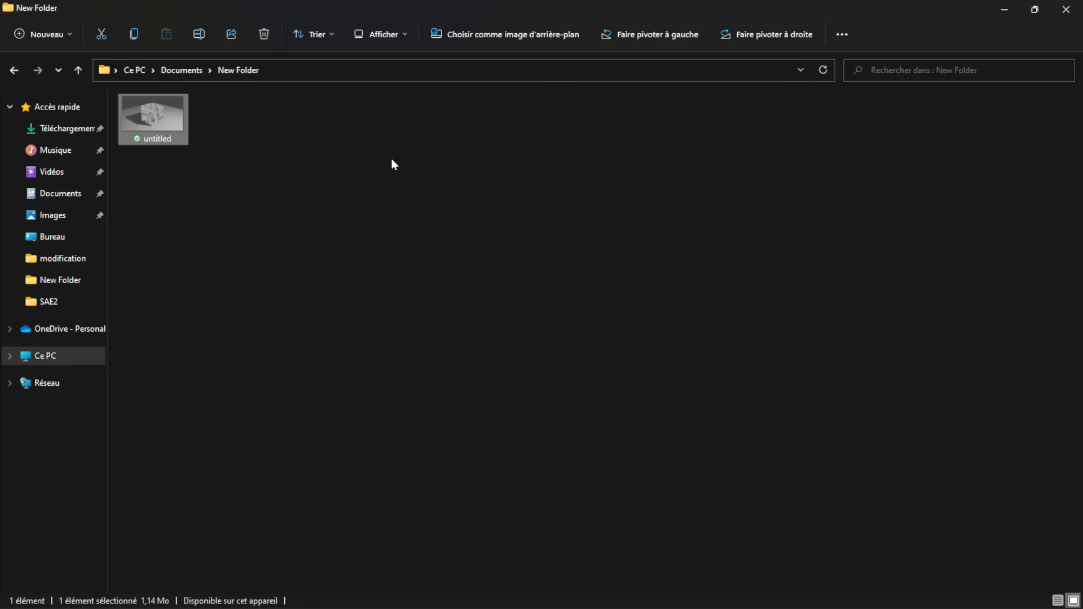
pyautogui.hotkey('alt', 'Tab')
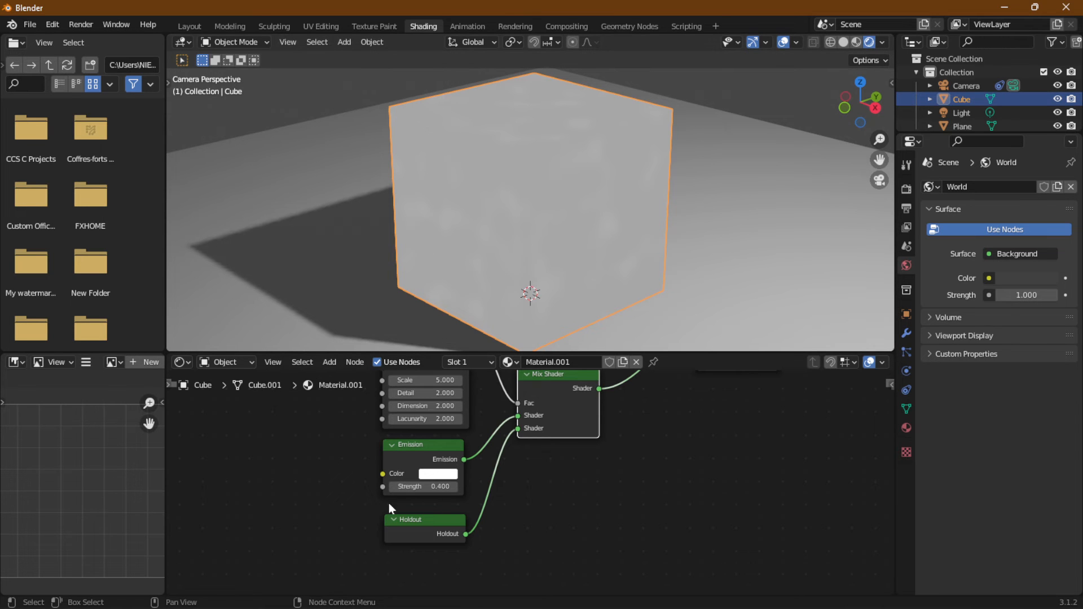
# Replace the Emission node with a Diffuse BSDF connected to the Mix Shader's first Shader input.
pyautogui.click(426, 461)
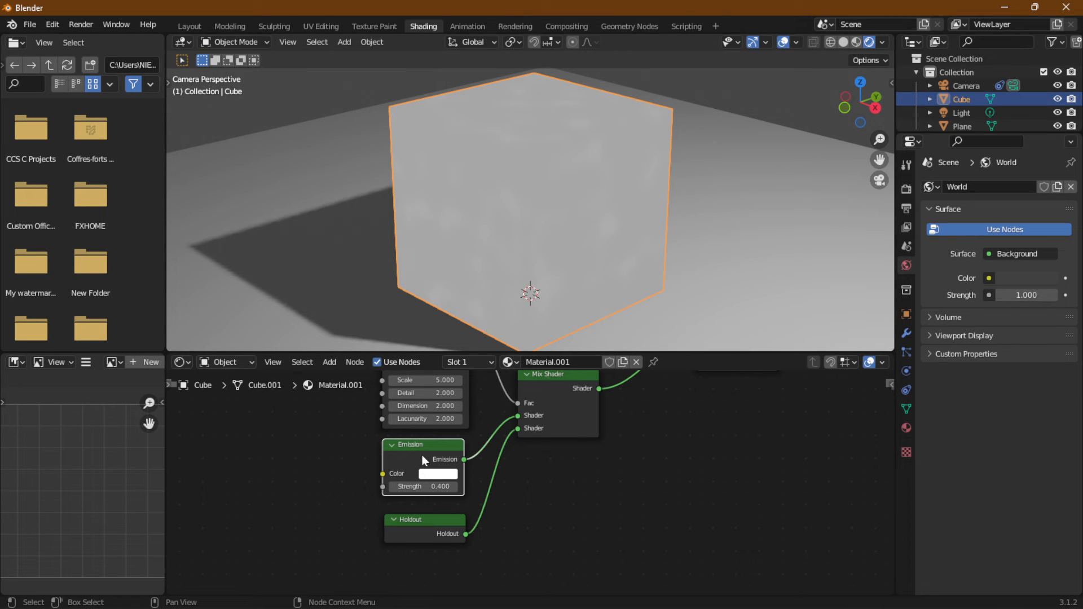
pyautogui.press('Delete')
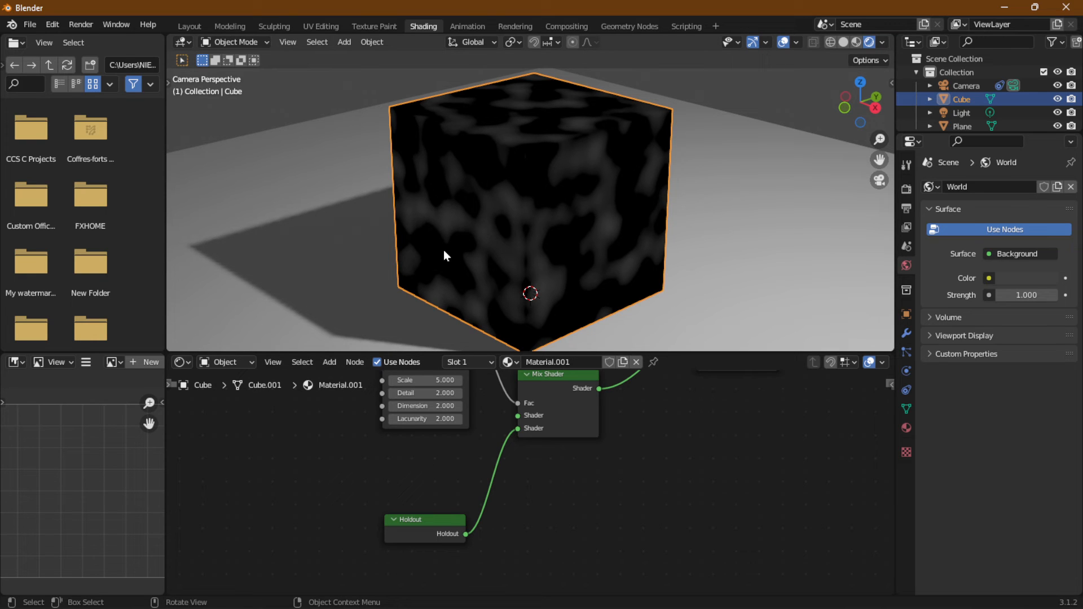
pyautogui.click(330, 362)
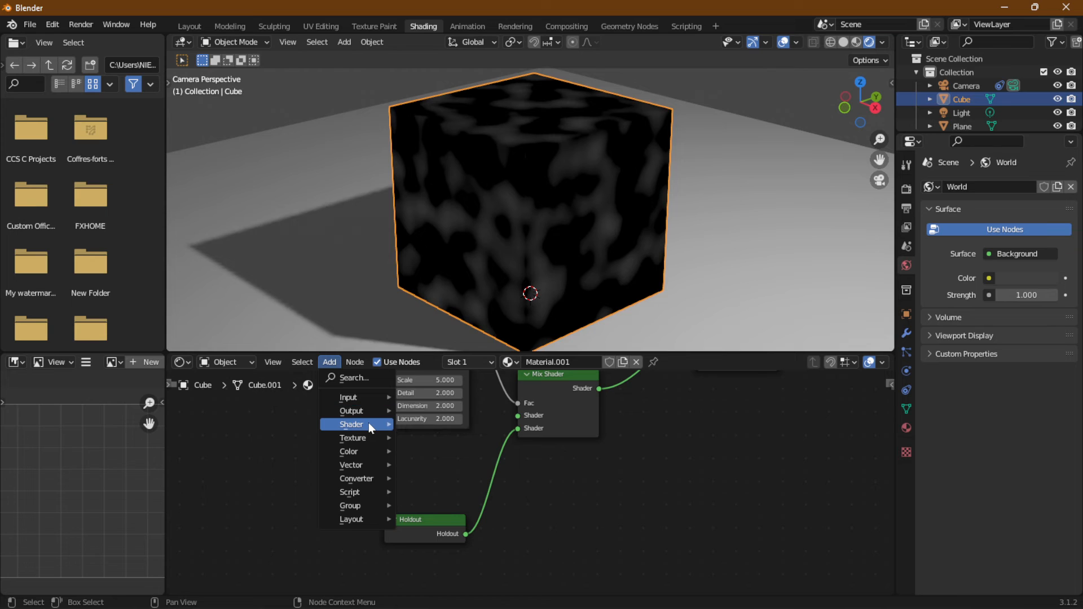
pyautogui.moveTo(368, 423)
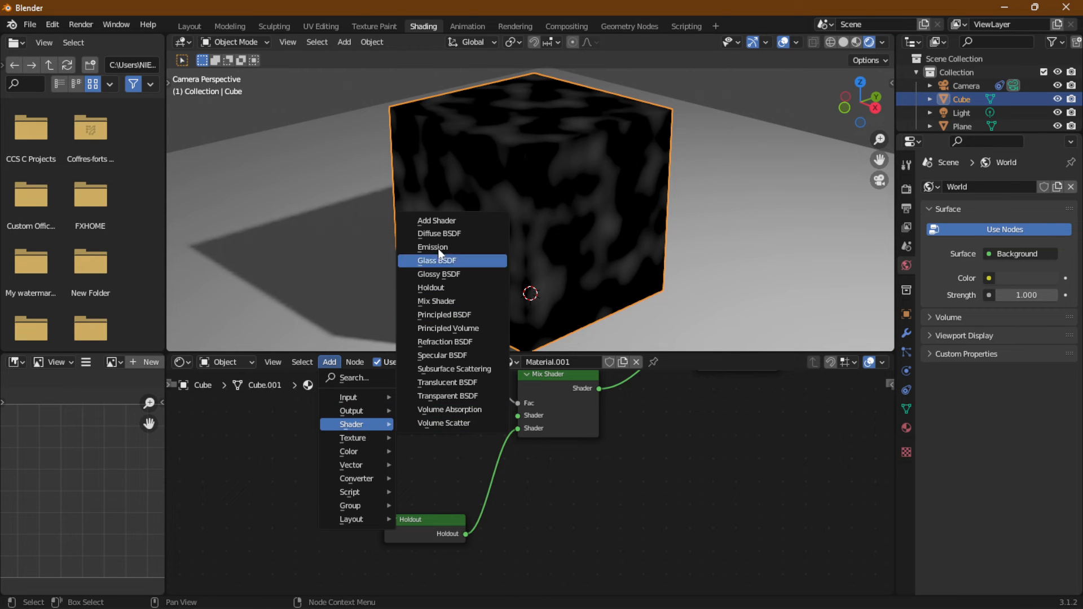
pyautogui.click(456, 233)
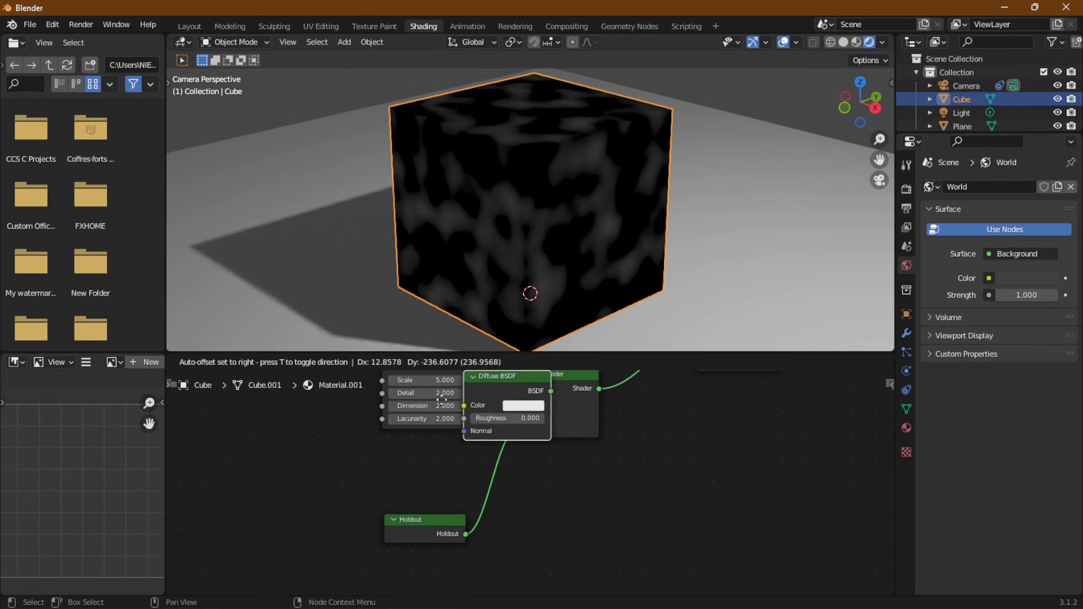
pyautogui.click(460, 451)
pyautogui.moveTo(454, 460); pyautogui.dragTo(518, 415)
# Render the image and examine the cube's faces up close with the mixed Diffuse and Holdout material.
pyautogui.moveTo(468, 204); pyautogui.dragTo(621, 208, button='middle')
pyautogui.scroll(6, 599, 226)
pyautogui.moveTo(583, 242); pyautogui.dragTo(508, 188, button='middle')
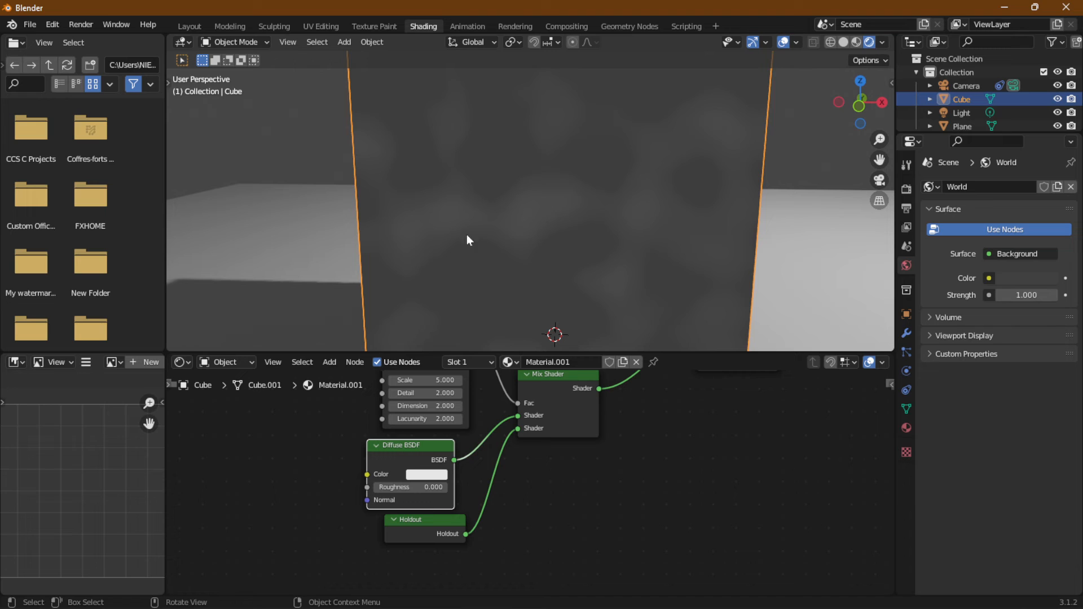
pyautogui.click(81, 24)
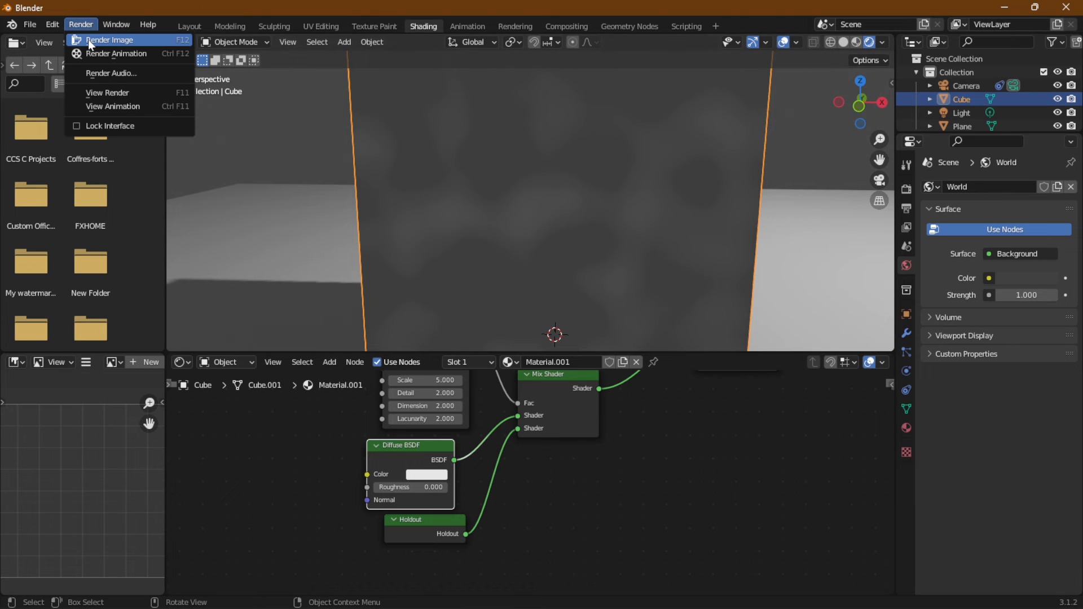
pyautogui.click(89, 40)
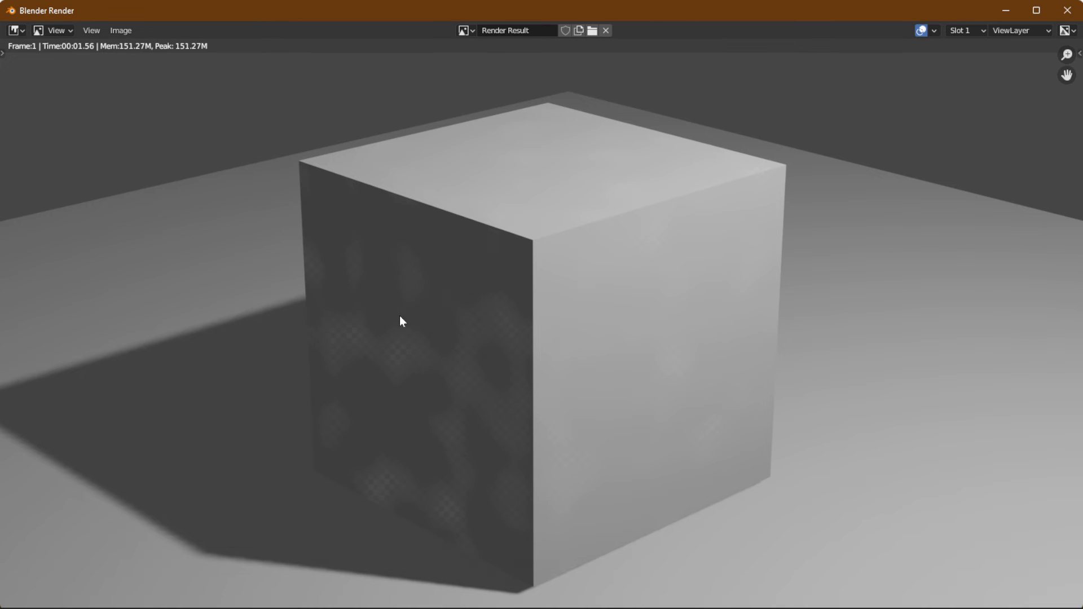
pyautogui.scroll(5, 348, 339)
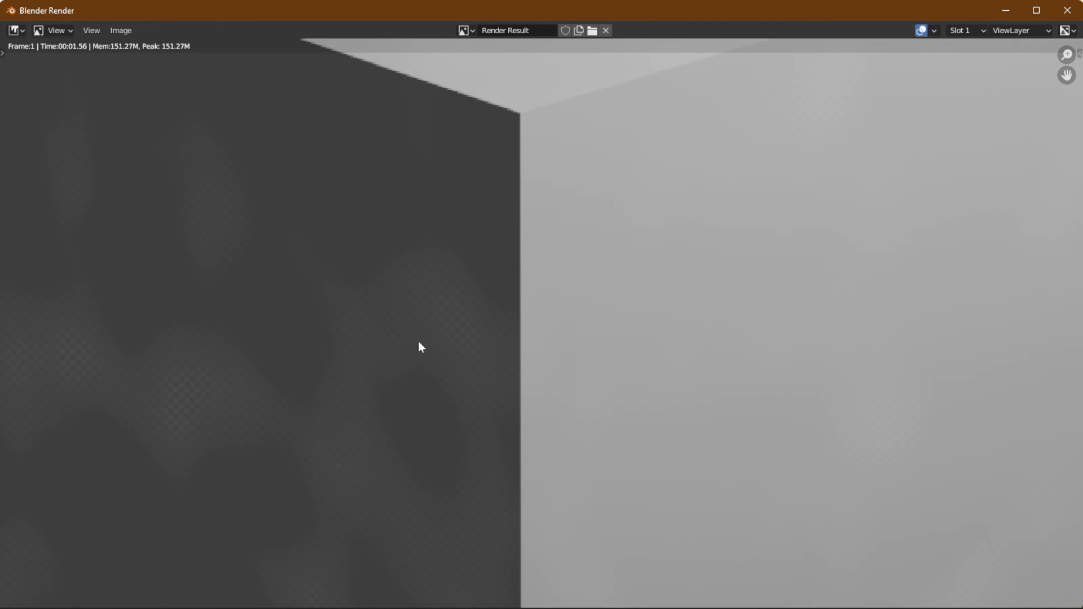
pyautogui.press('Home')
pyautogui.scroll(5, 581, 397)
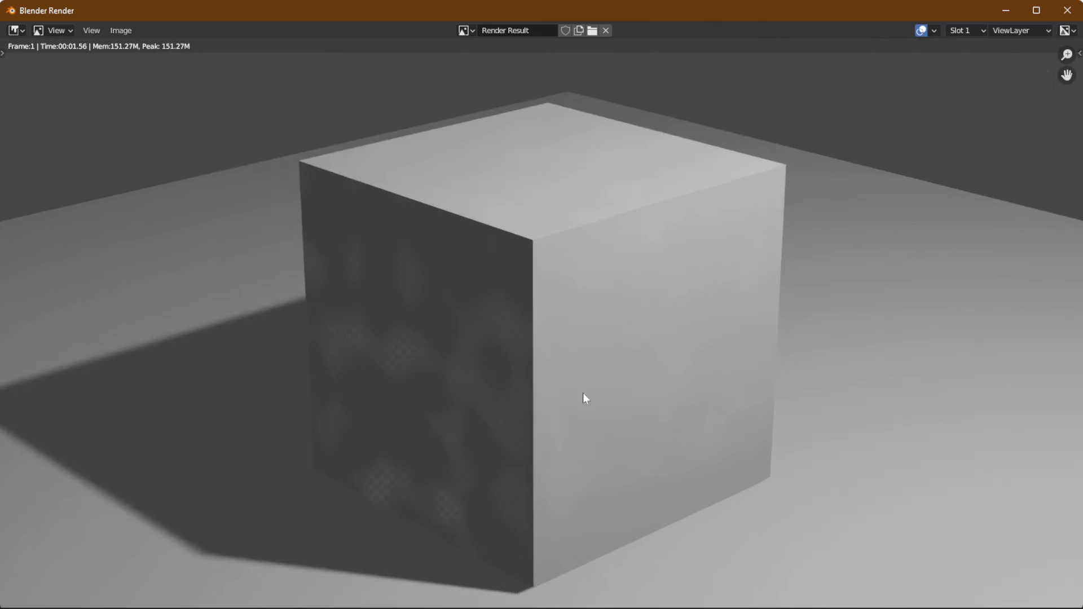
pyautogui.press('Home')
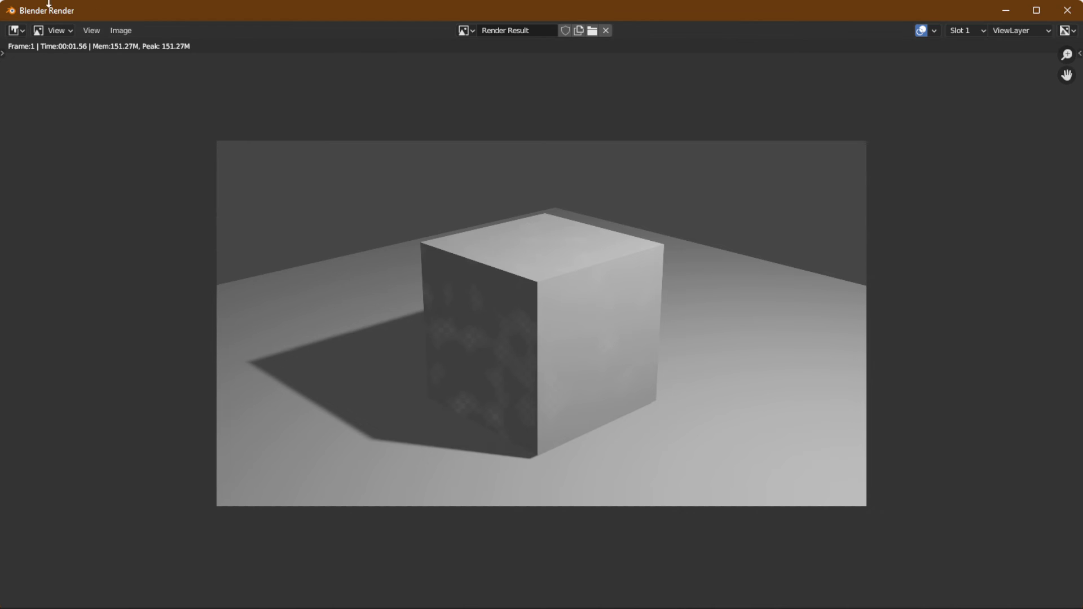
# Save the new render as untitled.png in New Folder, overwriting the previous image, and close the render window.
pyautogui.click(120, 29)
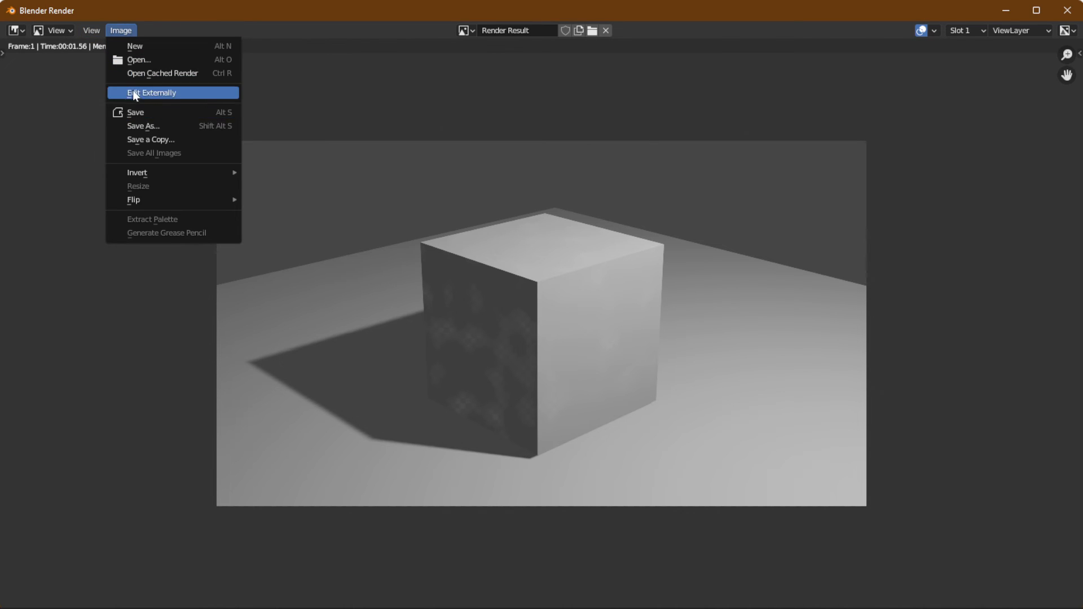
pyautogui.click(135, 125)
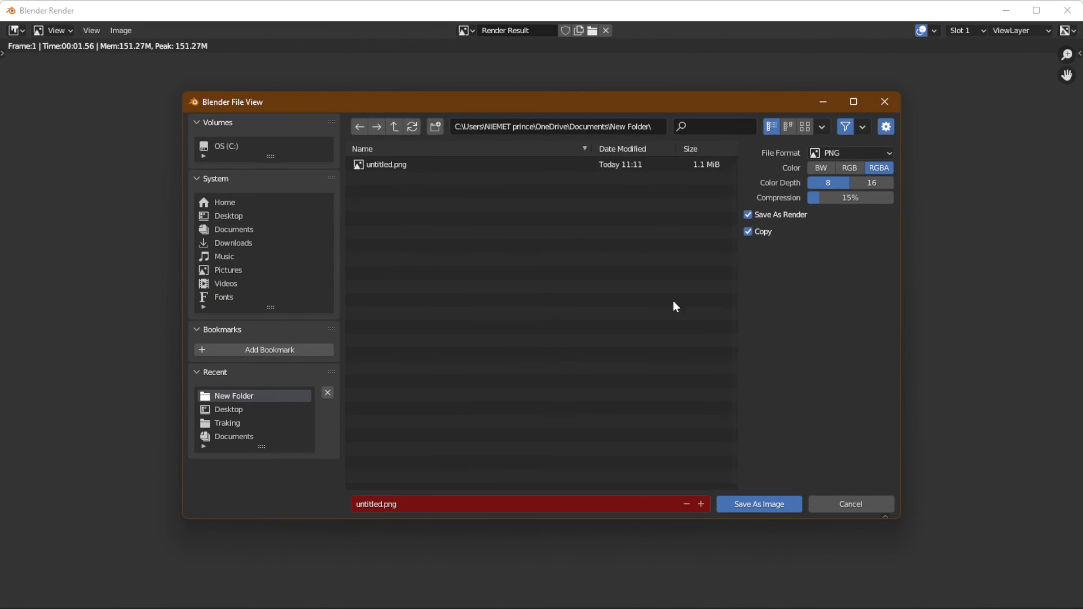
pyautogui.click(760, 502)
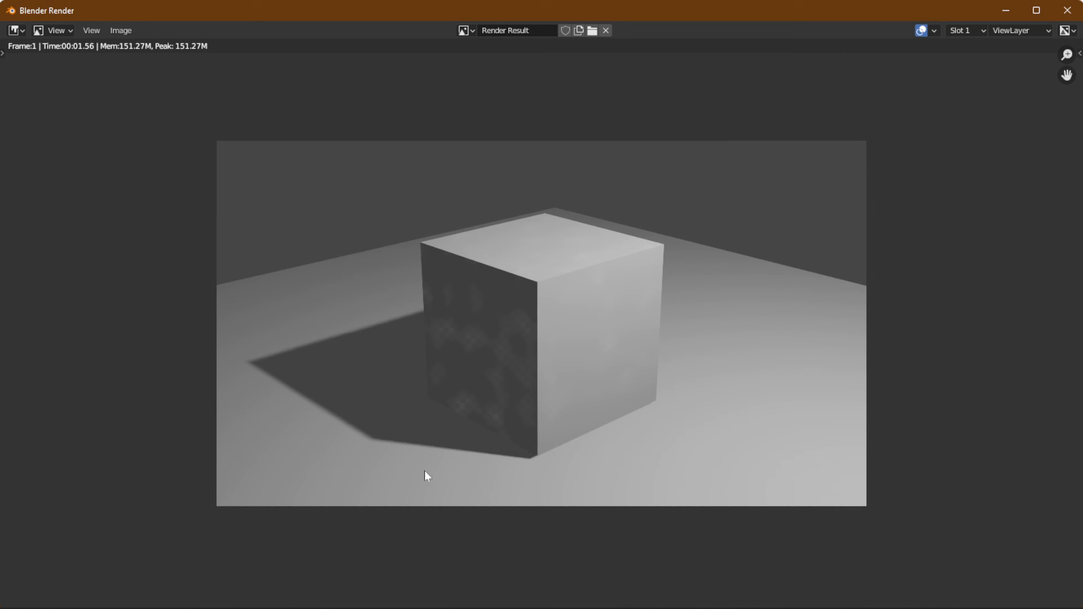
pyautogui.click(1067, 10)
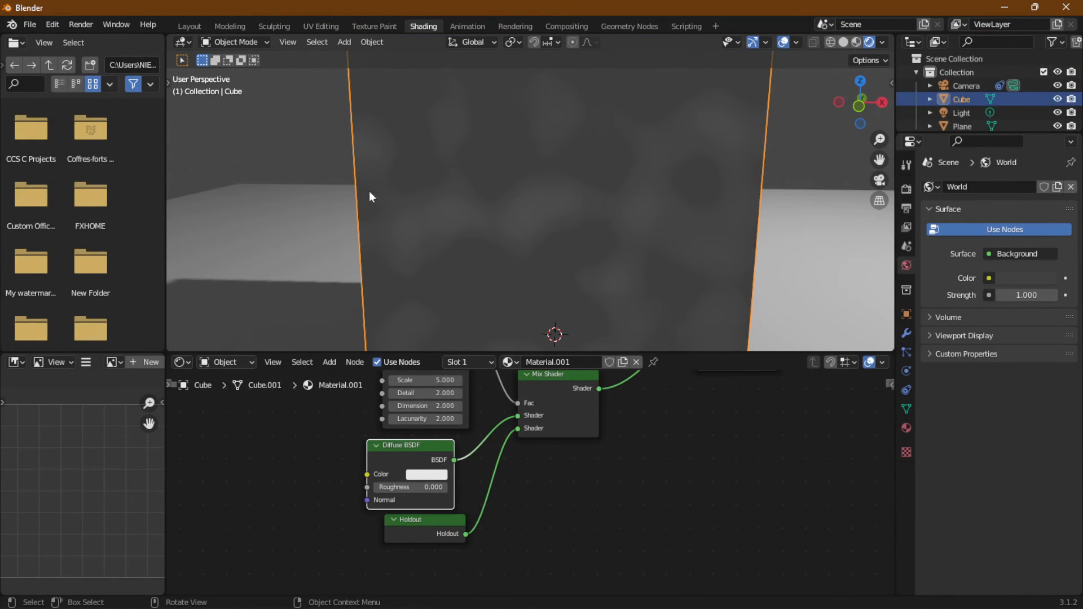
# Open the saved untitled image from File Explorer to inspect the Diffuse and Holdout cube, close it and return to Blender.
pyautogui.click(150, 114)
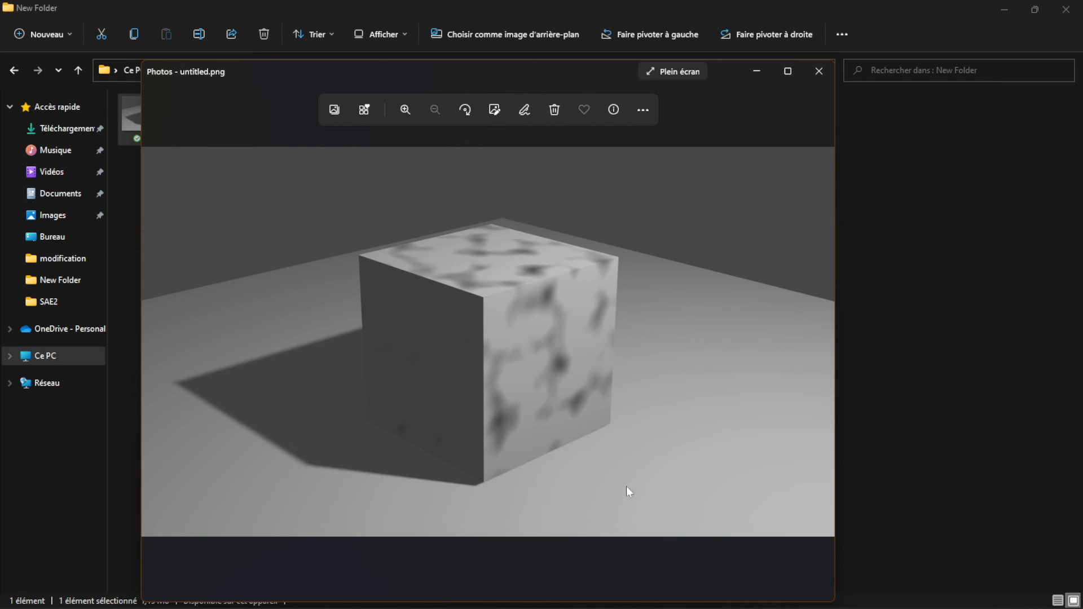
pyautogui.click(819, 72)
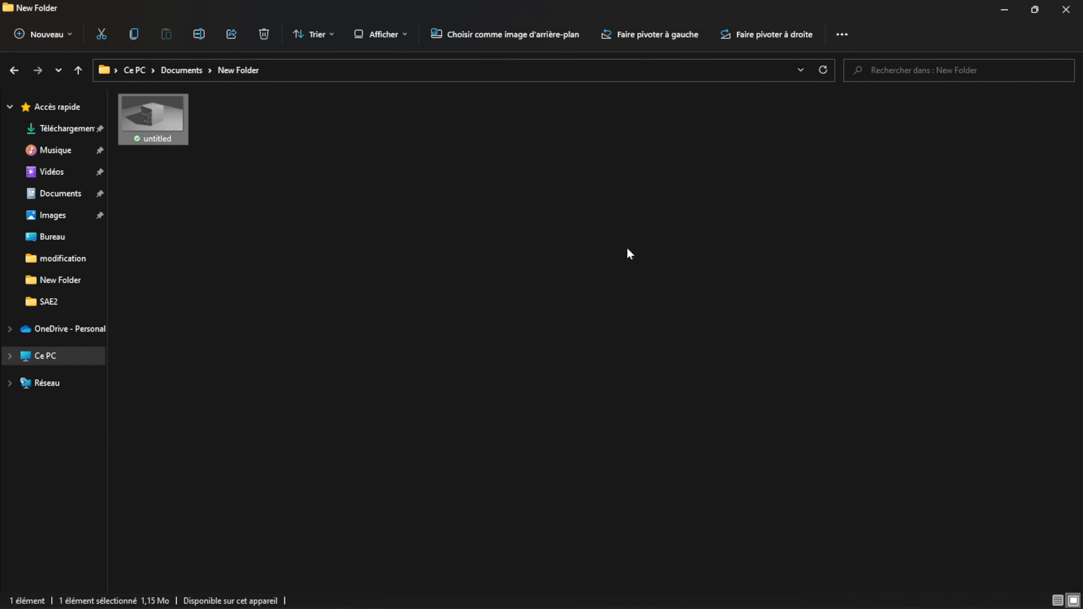
pyautogui.hotkey('alt', 'Tab')
# Move the Musgrave Texture, Diffuse BSDF and Holdout nodes well away from the Mix Shader, stacked in one column.
pyautogui.scroll(-3, 545, 442)
pyautogui.scroll(-2, 546, 441)
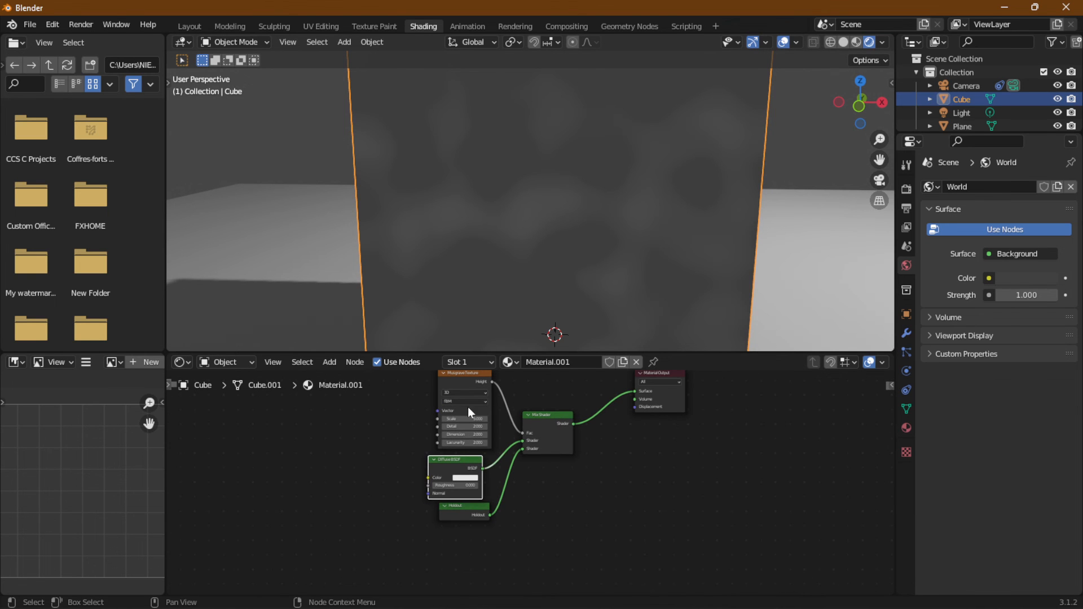
pyautogui.moveTo(452, 386); pyautogui.dragTo(273, 398)
pyautogui.moveTo(458, 465); pyautogui.dragTo(294, 473)
pyautogui.moveTo(454, 507); pyautogui.dragTo(411, 516)
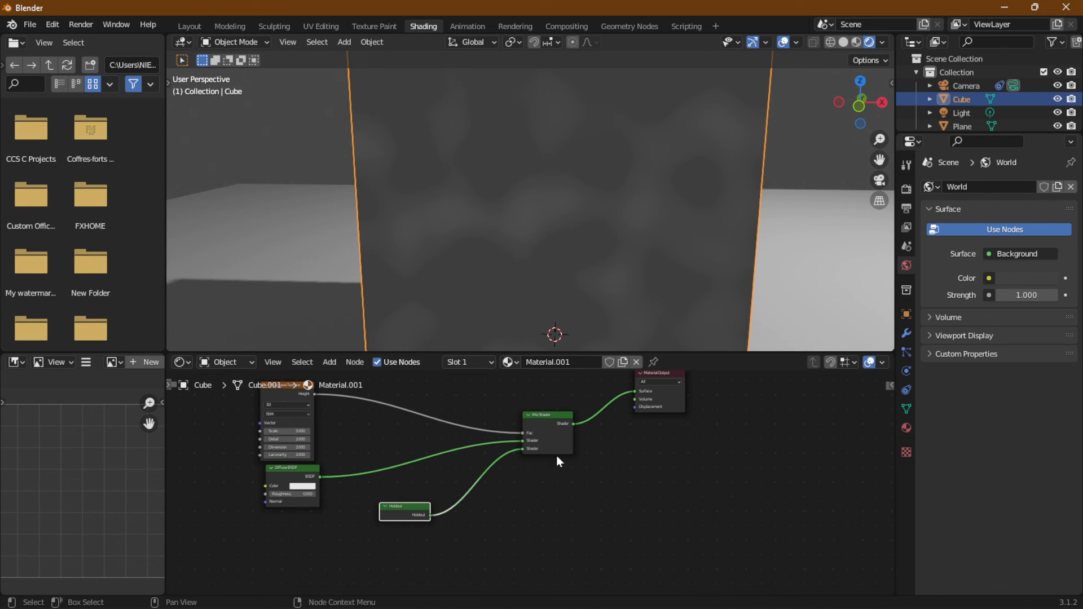
pyautogui.click(330, 361)
pyautogui.moveTo(357, 426)
pyautogui.scroll(-5, 449, 341)
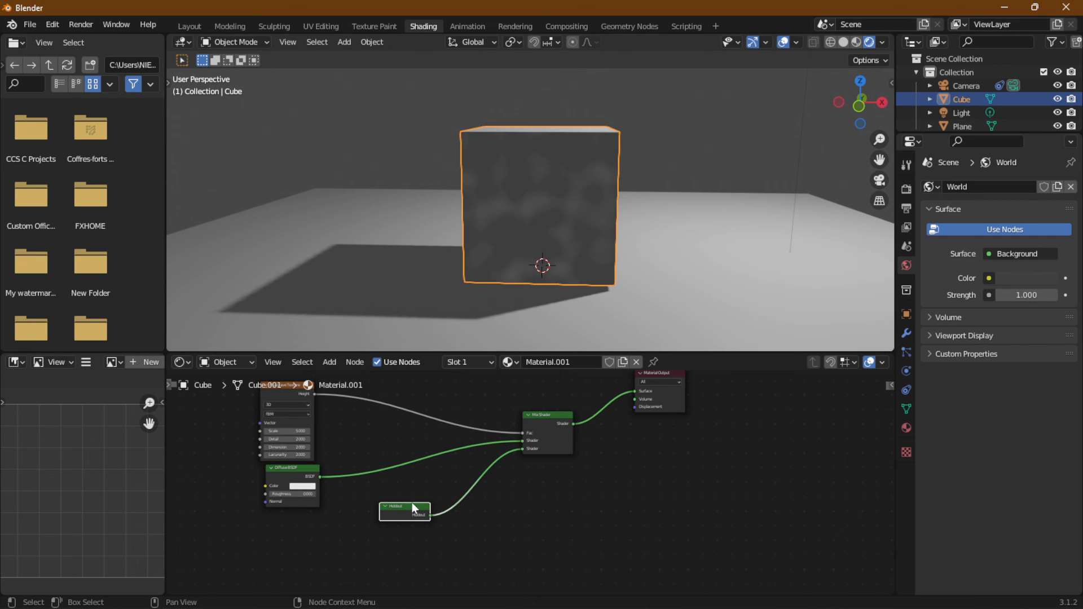
pyautogui.moveTo(412, 505); pyautogui.dragTo(296, 525)
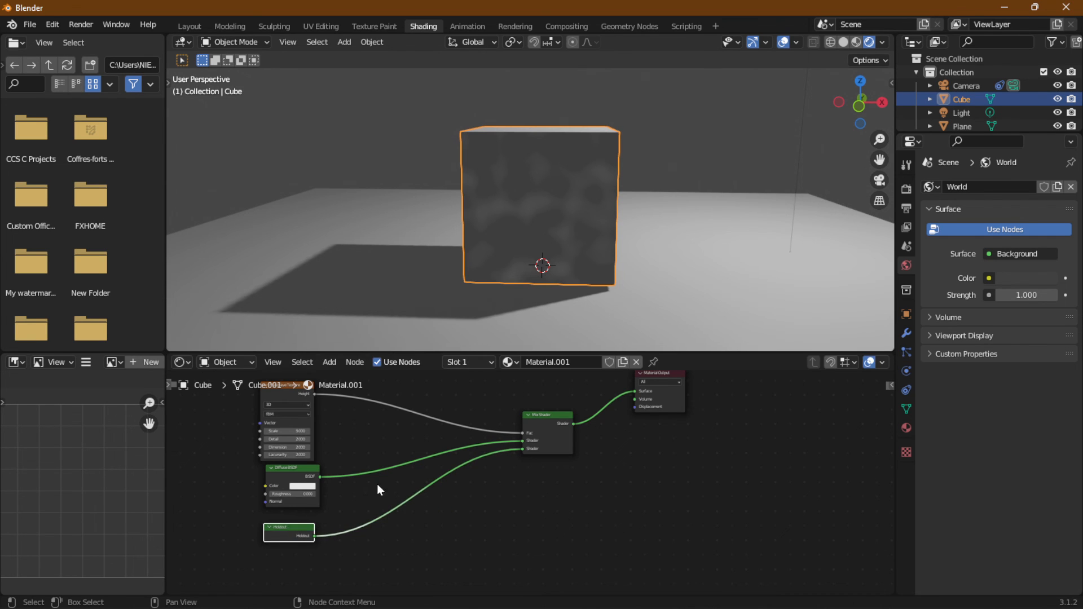